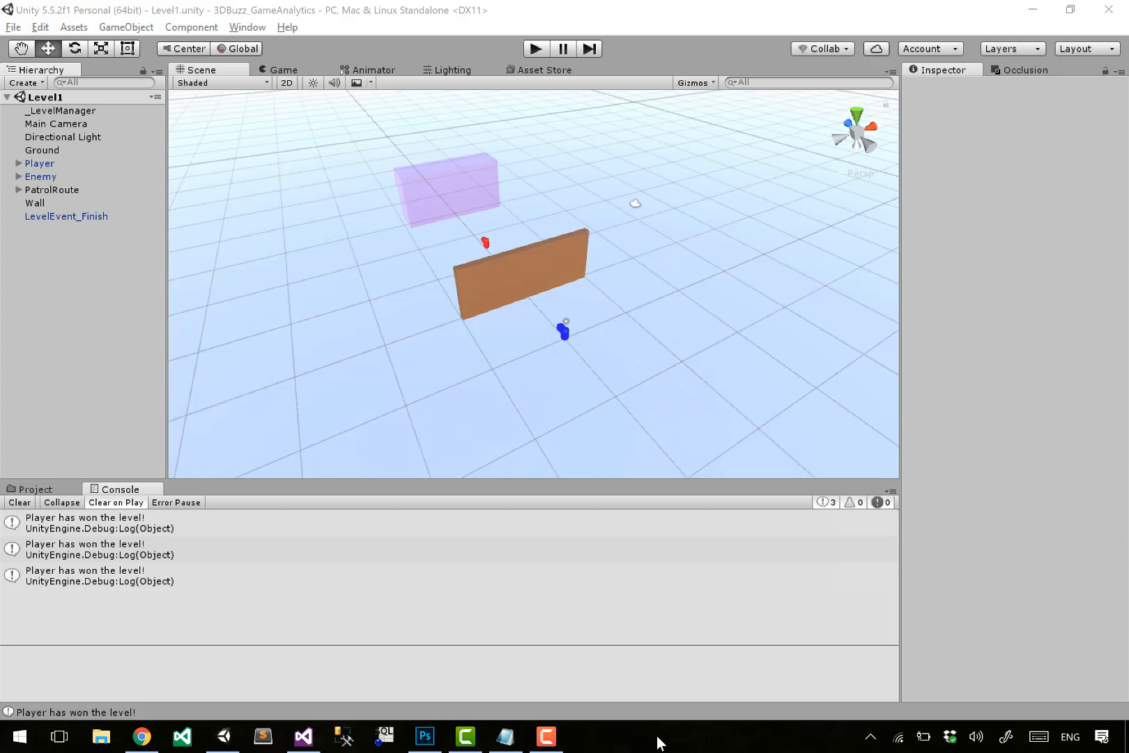
Step: Switch to Chrome and open the AWS Management Console sign-in from the AWS homepage
{"action": "left_click", "coordinate": [139, 738]}
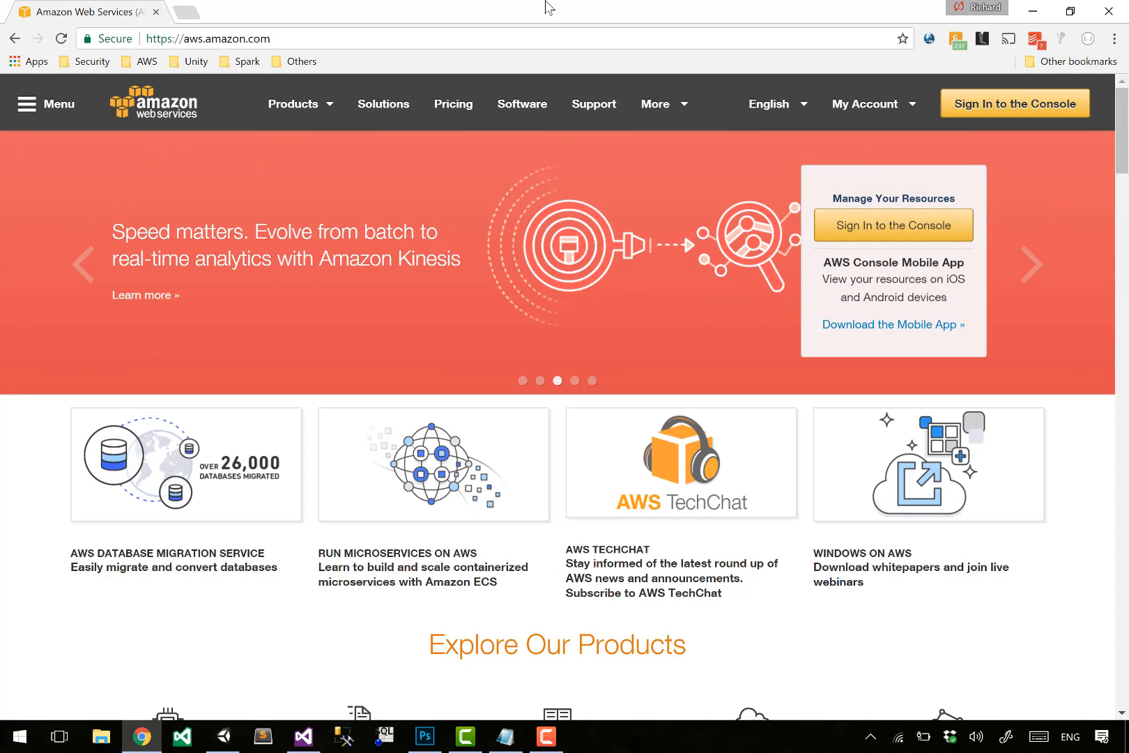
{"action": "left_click", "coordinate": [1000, 108]}
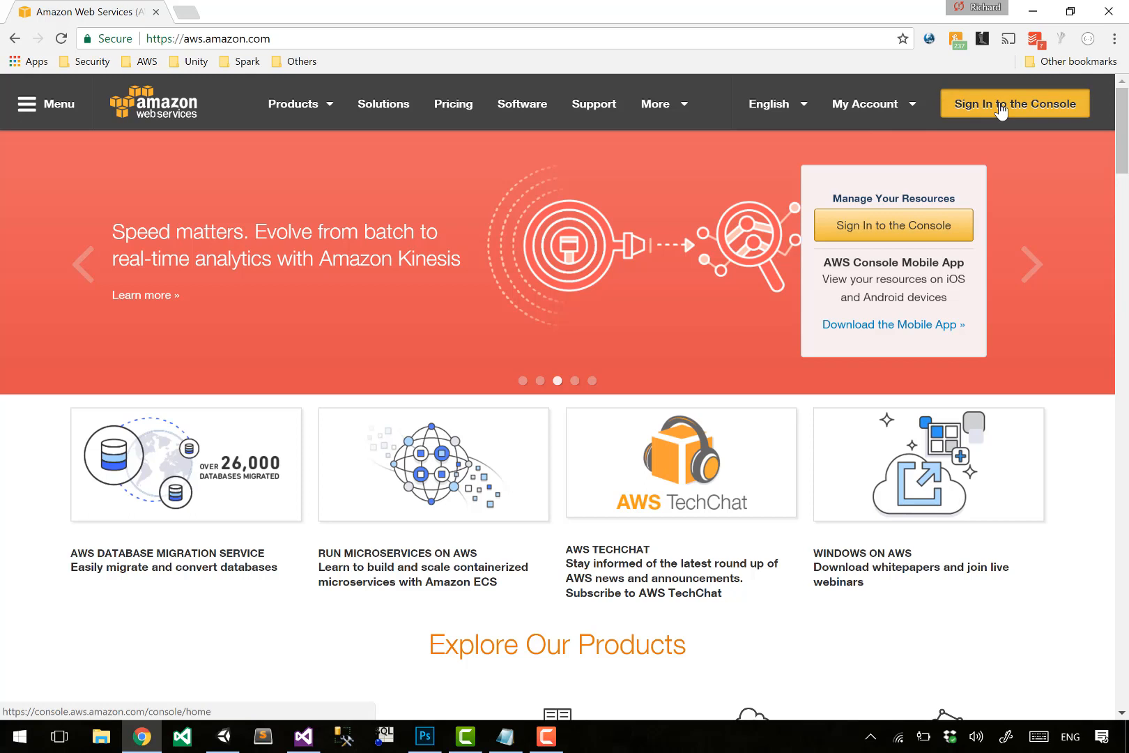
{"action": "left_click", "coordinate": [998, 117]}
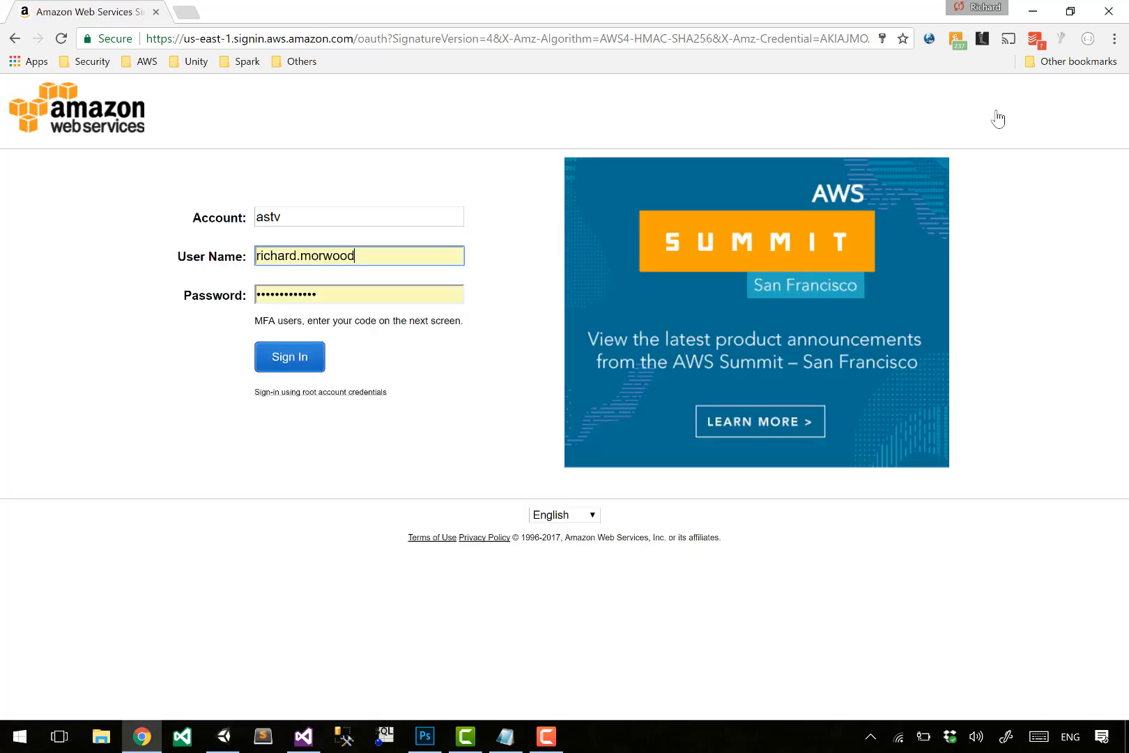
Step: Sign in to the AWS console with the account e-mail and password
{"action": "left_click", "coordinate": [124, 354]}
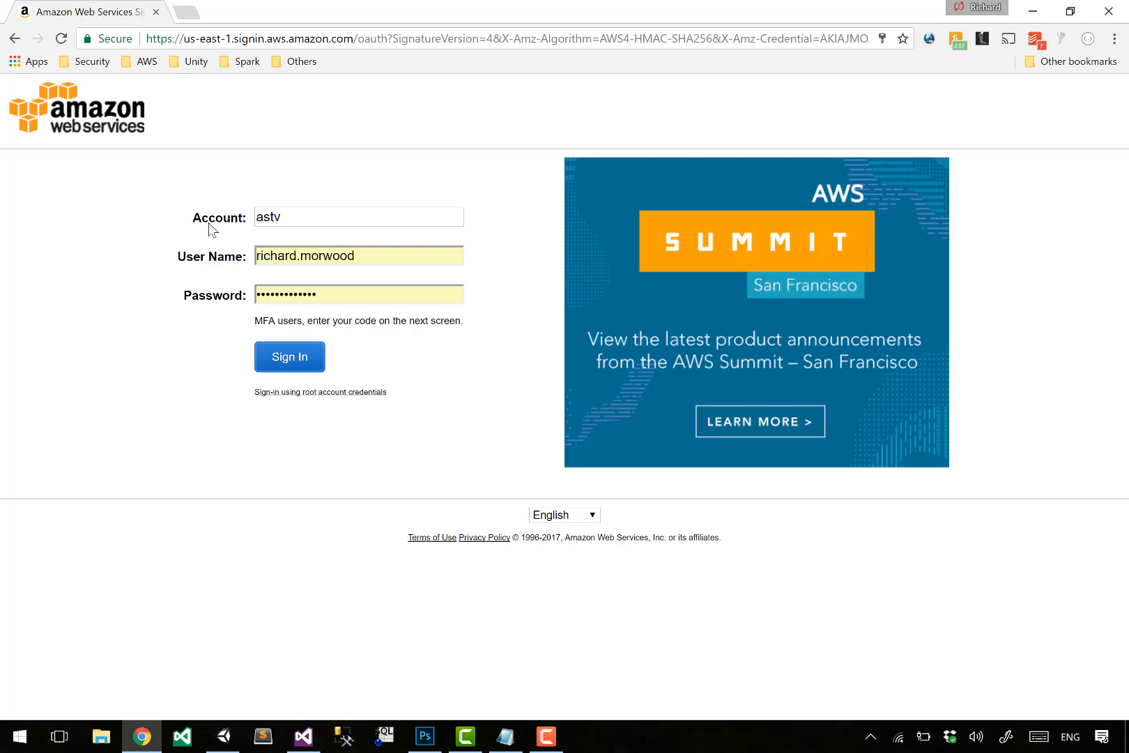
{"action": "left_click", "coordinate": [362, 396]}
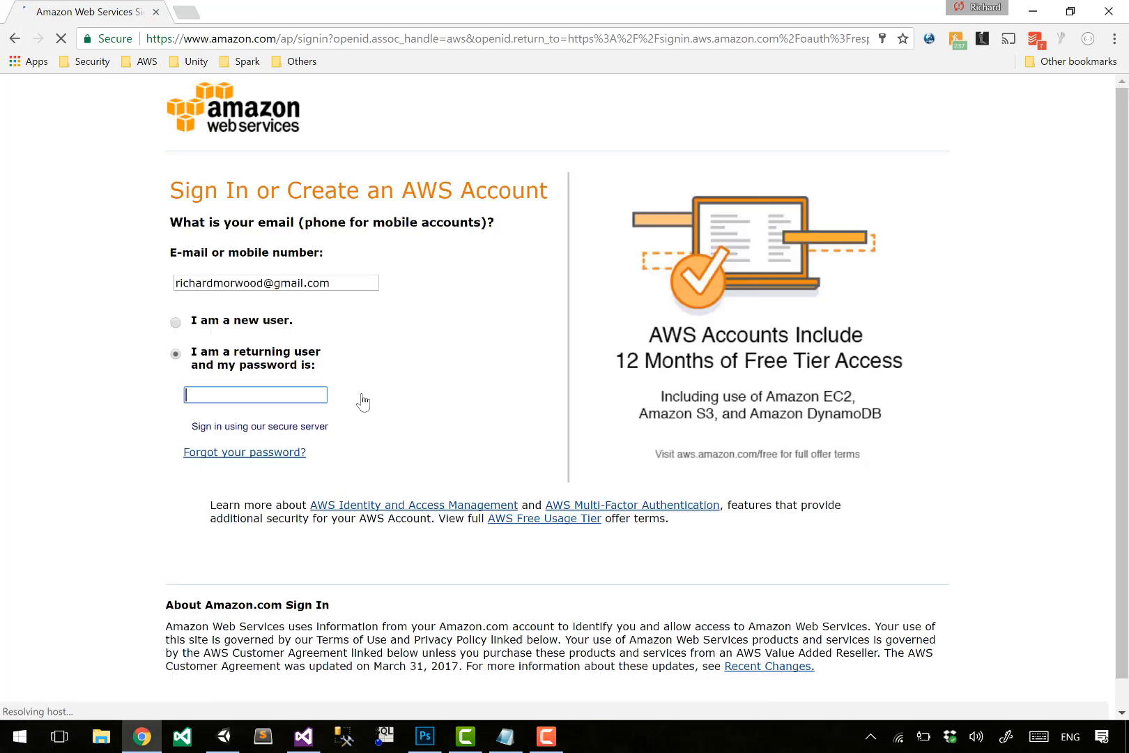
{"action": "left_click_drag", "start_coordinate": [255, 198], "coordinate": [368, 378]}
{"action": "left_click", "coordinate": [370, 383]}
{"action": "left_click", "coordinate": [317, 428]}
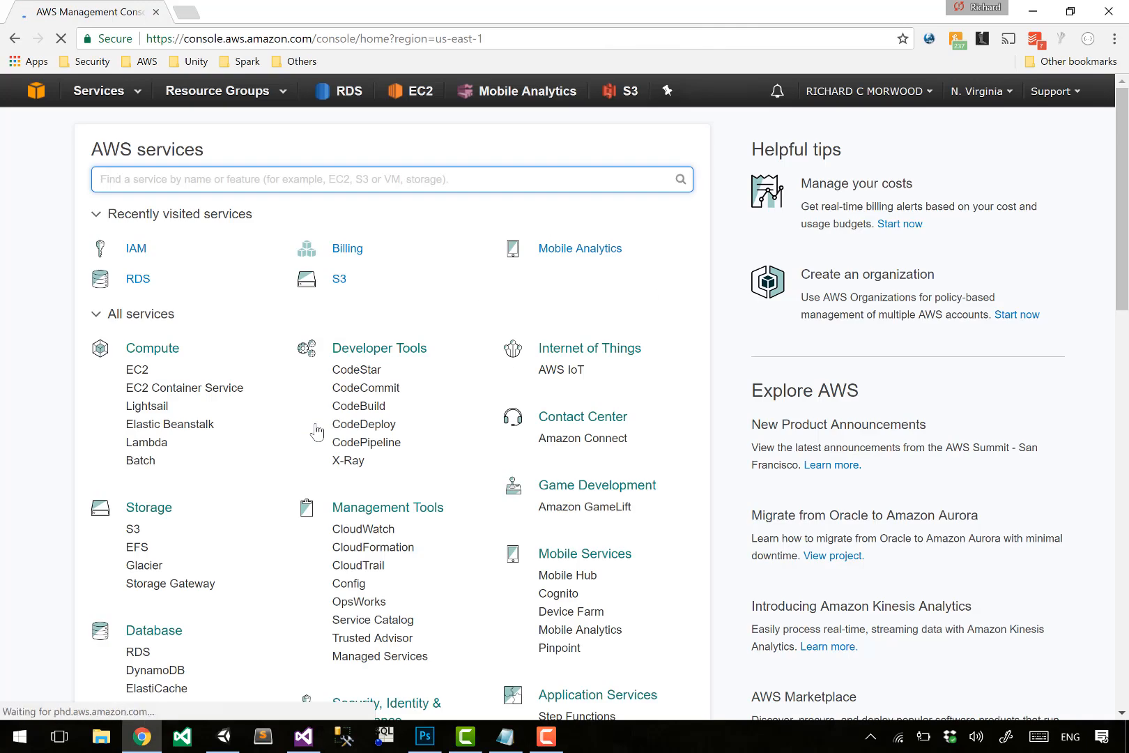
Step: Open the IAM service from the recently visited services
{"action": "scroll", "coordinate": [348, 449], "scroll_direction": "down", "scroll_amount": 8}
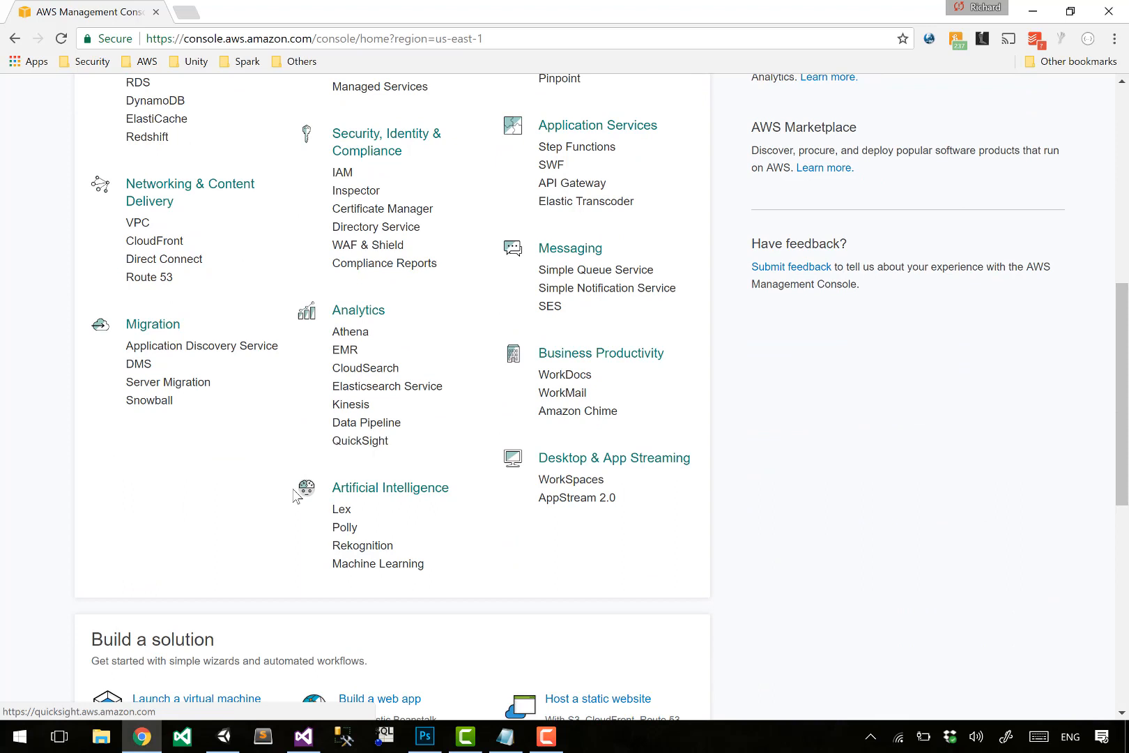
{"action": "scroll", "coordinate": [293, 496], "scroll_direction": "up", "scroll_amount": 8}
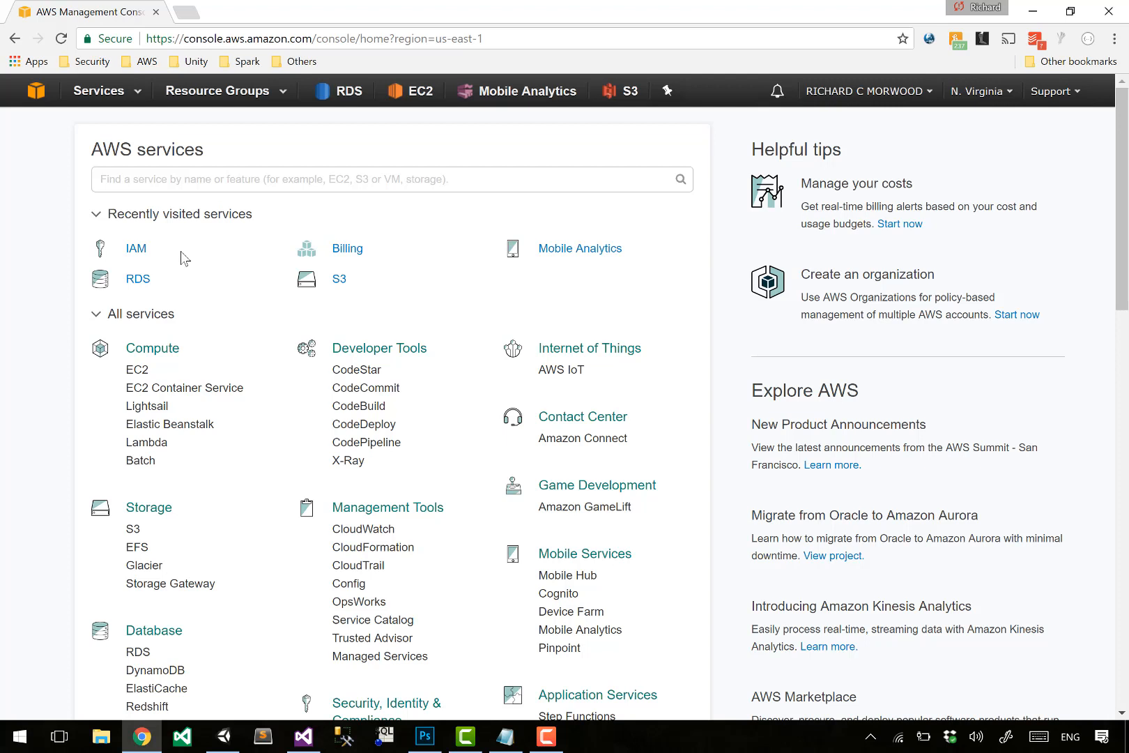
{"action": "left_click", "coordinate": [138, 255]}
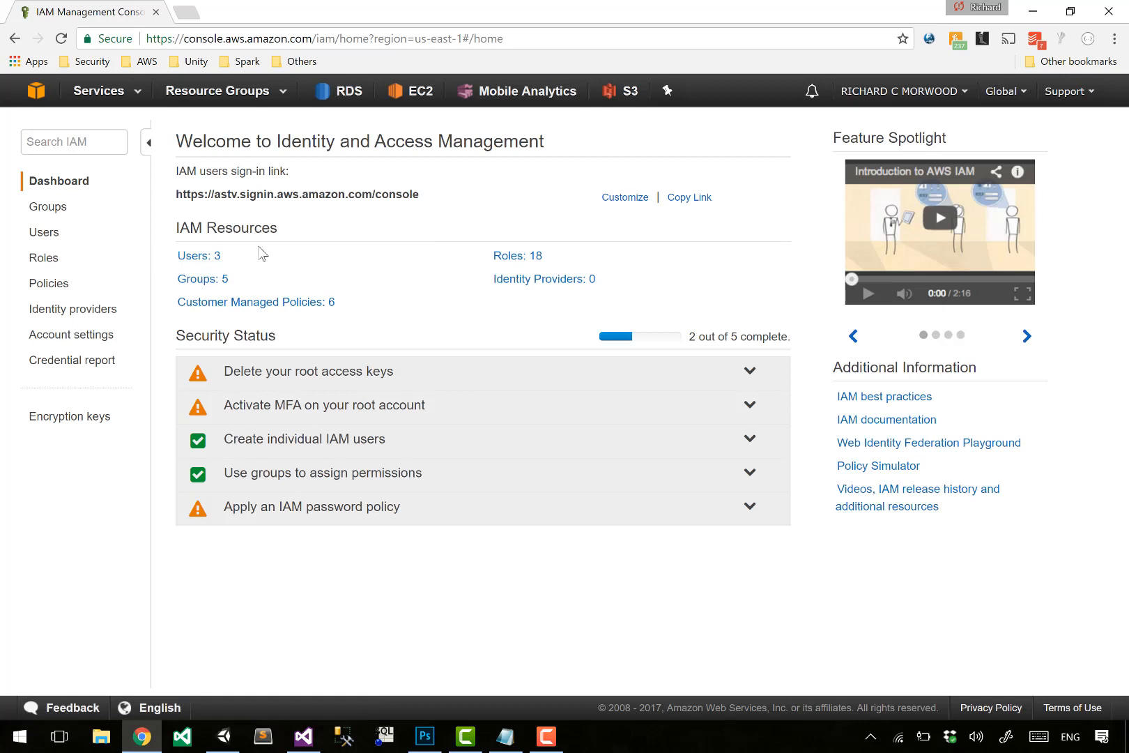
Step: Open the IAM Users list
{"action": "left_click_drag", "start_coordinate": [180, 226], "coordinate": [315, 226]}
{"action": "left_click", "coordinate": [317, 234]}
{"action": "left_click", "coordinate": [202, 258]}
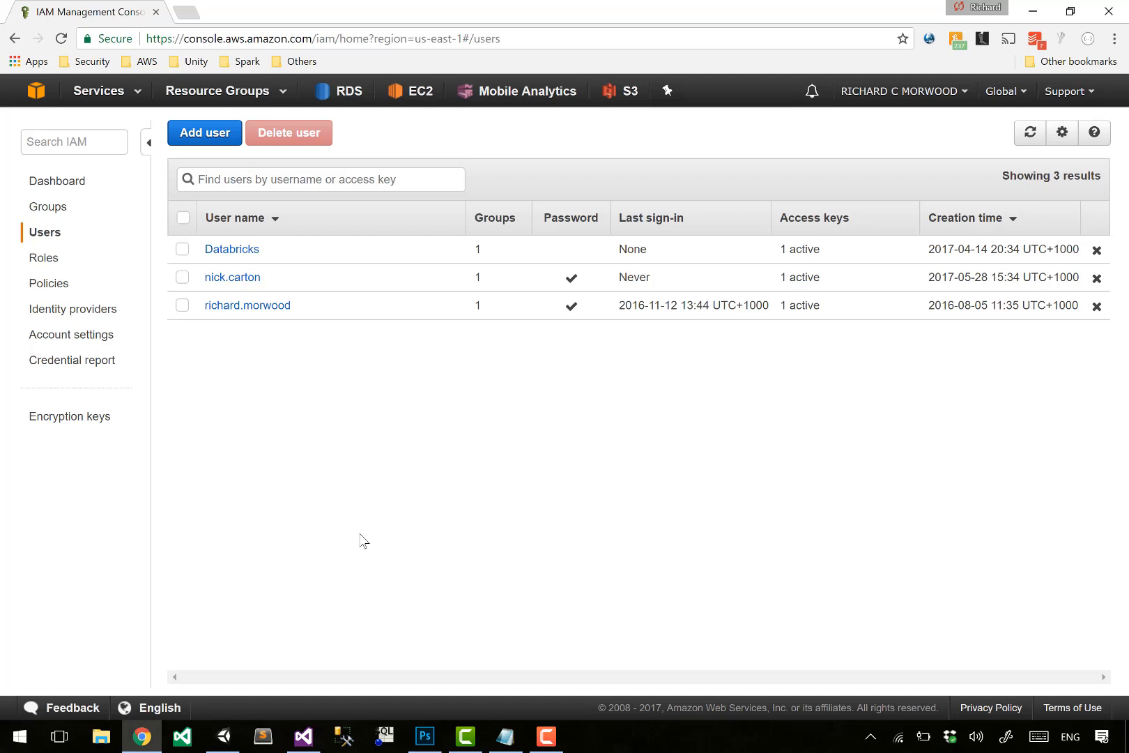
Step: Start adding a new user with the user name demo_user
{"action": "left_click", "coordinate": [218, 134]}
{"action": "left_click", "coordinate": [418, 300]}
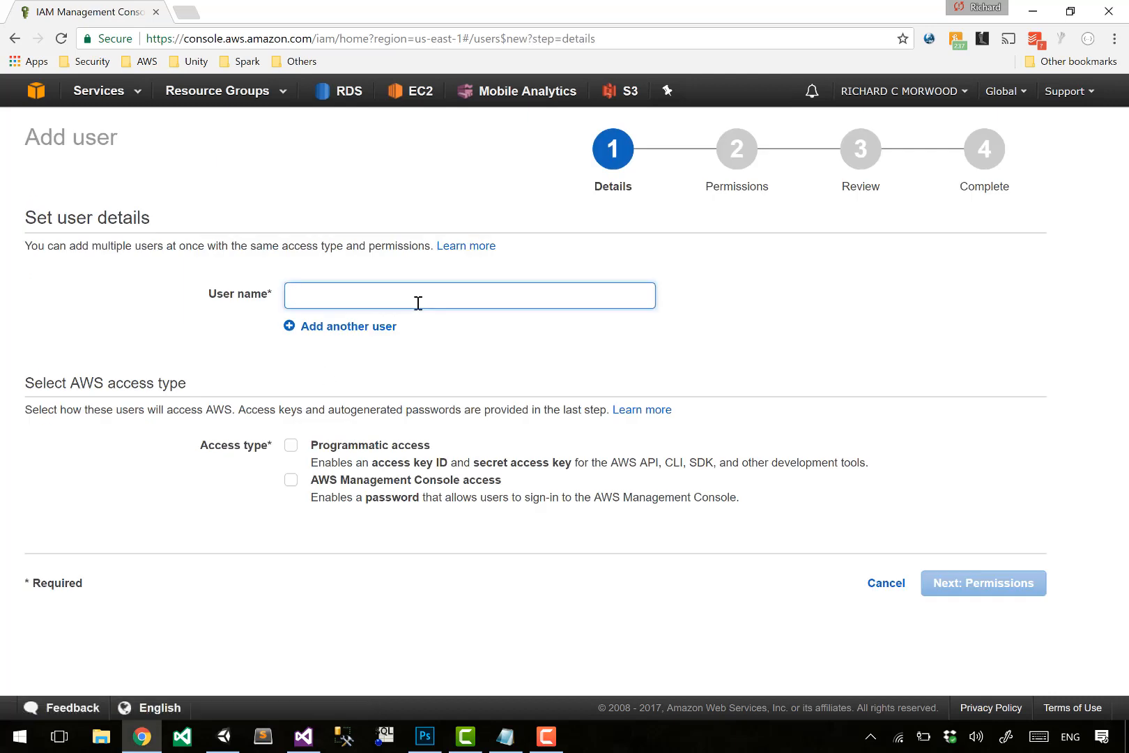
{"action": "type", "text": "demo_user"}
Step: Enable AWS Management Console access for the new user
{"action": "left_click", "coordinate": [266, 449]}
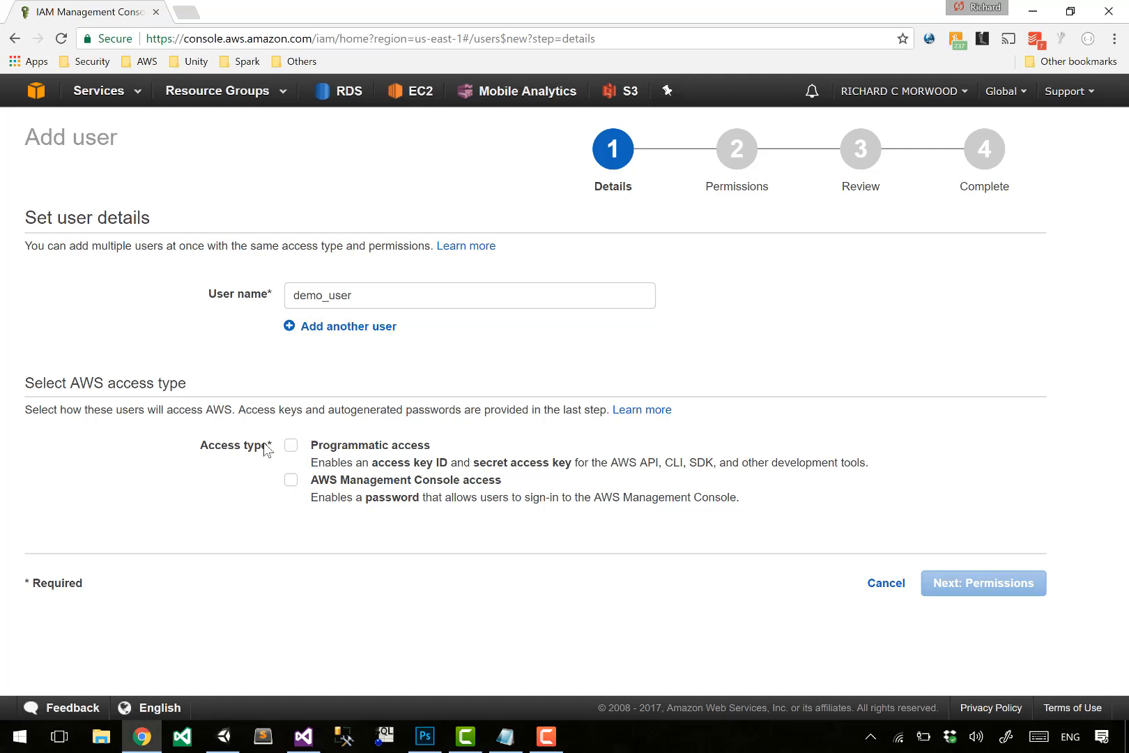
{"action": "left_click", "coordinate": [292, 486]}
{"action": "scroll", "coordinate": [293, 492], "scroll_direction": "down", "scroll_amount": 2}
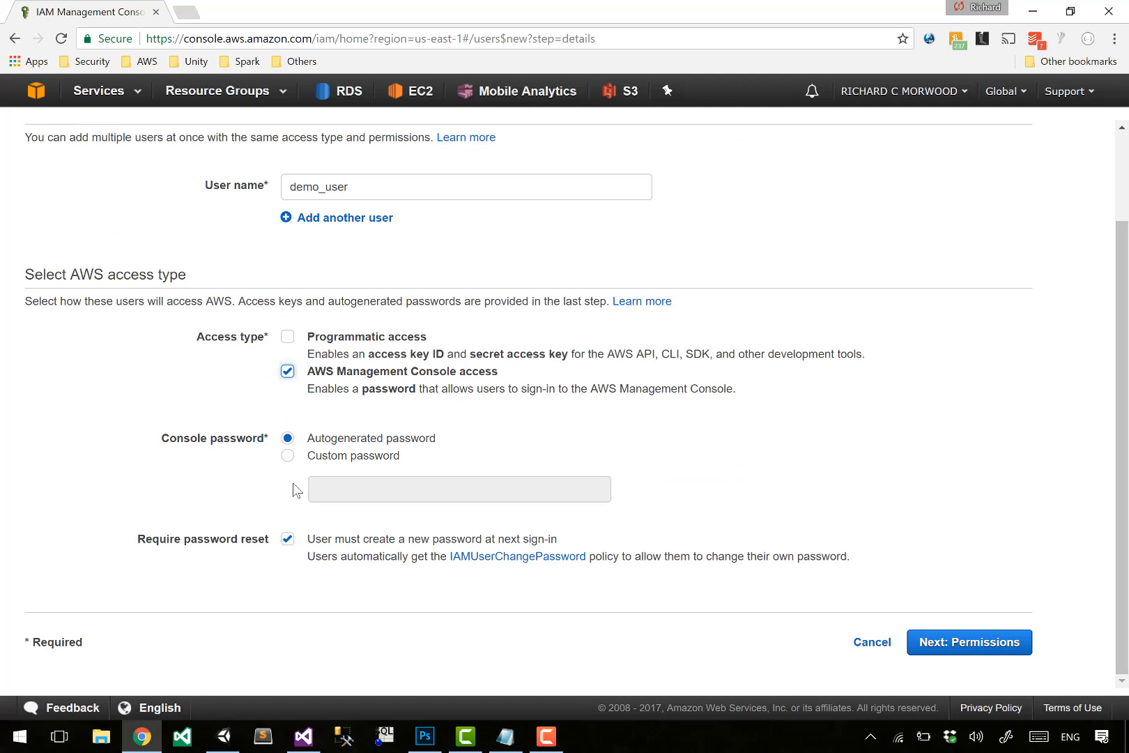
Step: Choose a custom console password, enter the password and turn on Show password
{"action": "left_click", "coordinate": [288, 457]}
{"action": "left_click", "coordinate": [359, 489]}
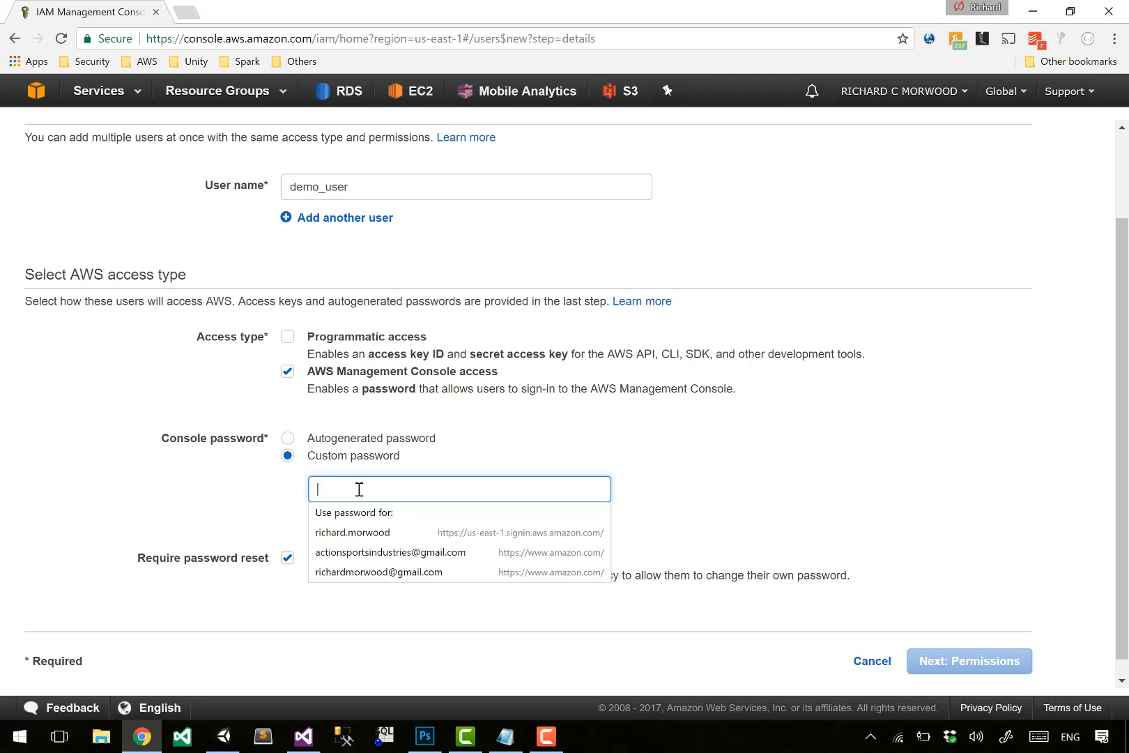
{"action": "type", "text": "•••••••••"}
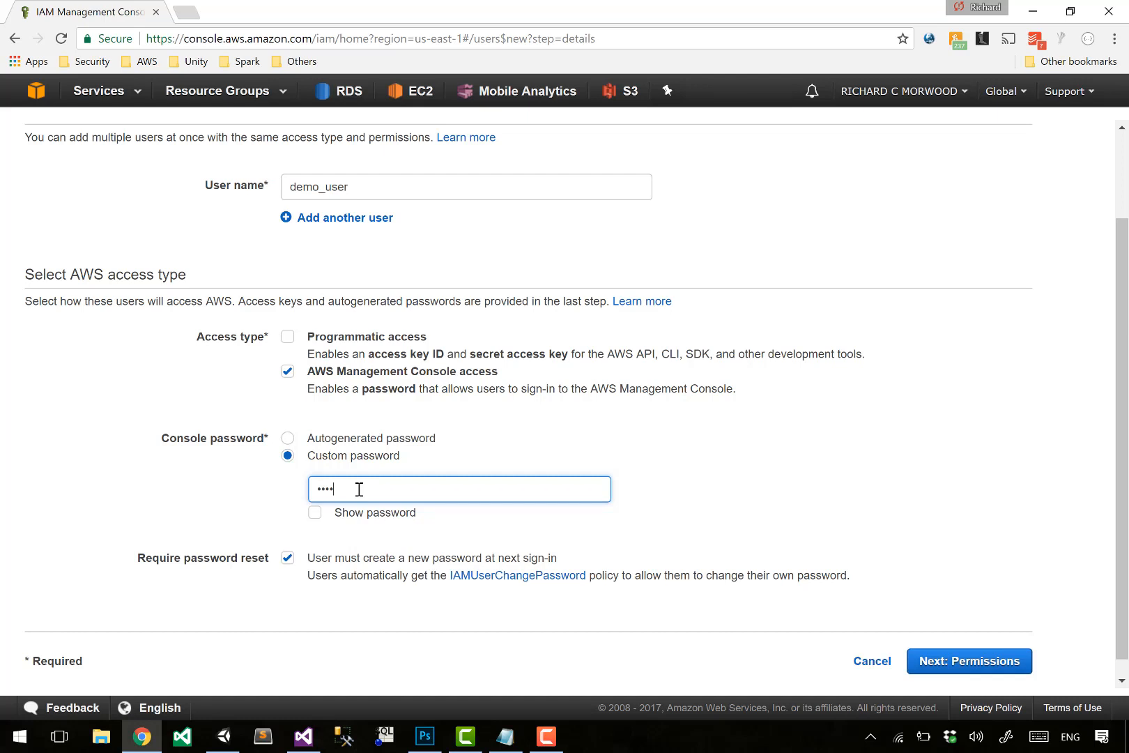
{"action": "left_click", "coordinate": [315, 513]}
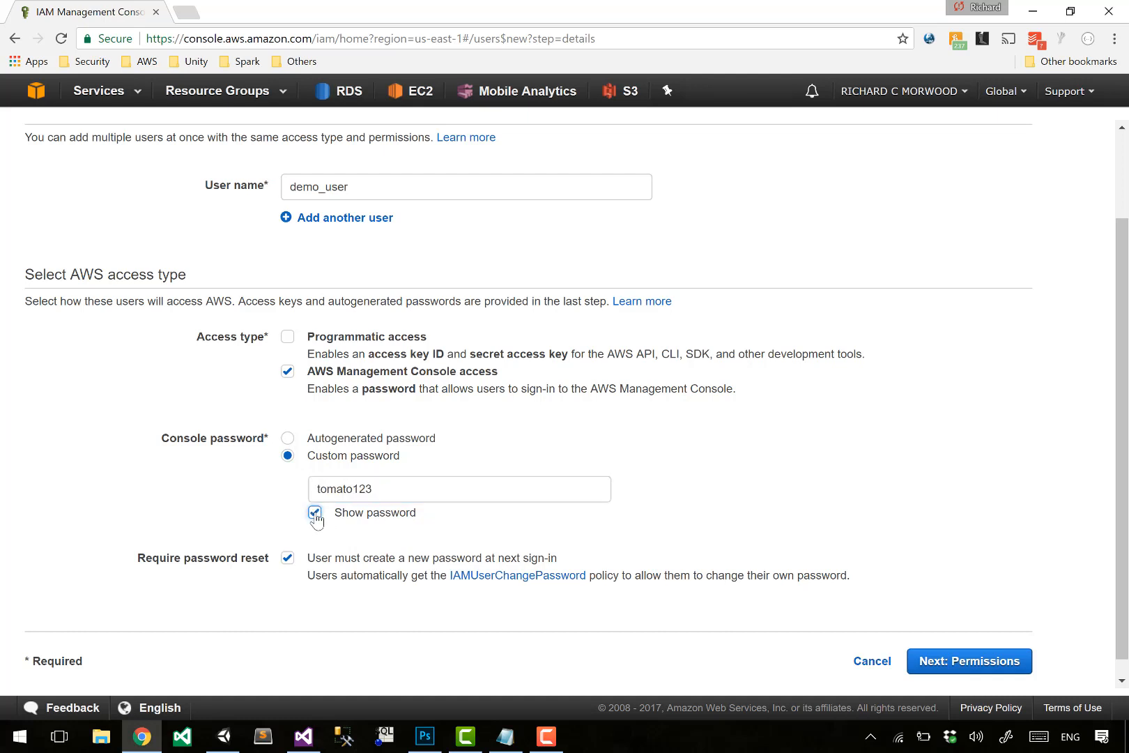
{"action": "left_click_drag", "start_coordinate": [403, 493], "coordinate": [259, 497]}
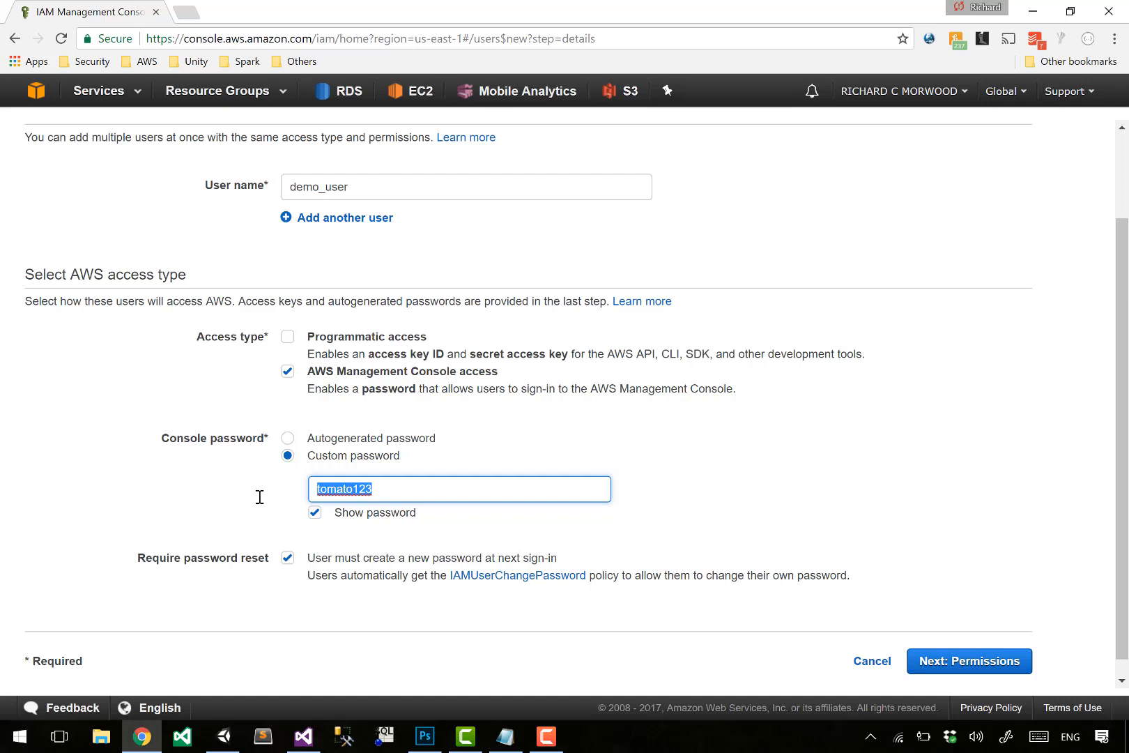
Step: Enable Programmatic access as well and continue to the permissions step
{"action": "left_click", "coordinate": [287, 338]}
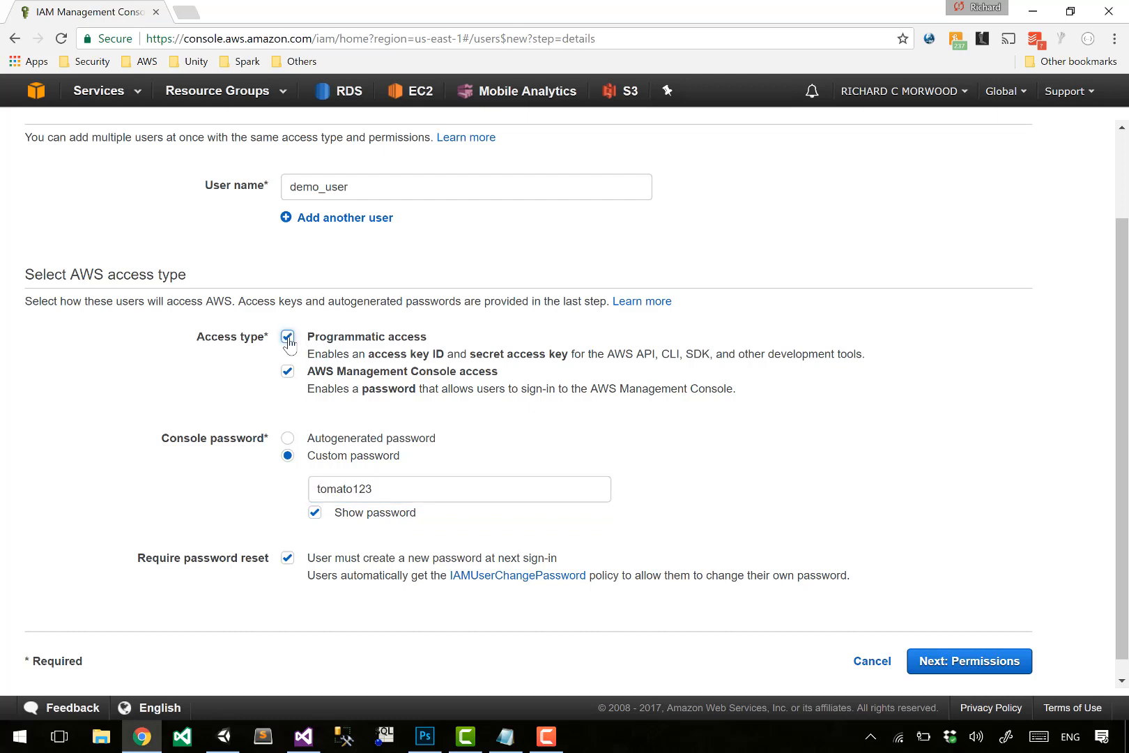
{"action": "left_click_drag", "start_coordinate": [365, 354], "coordinate": [576, 359]}
{"action": "left_click", "coordinate": [62, 413]}
{"action": "left_click", "coordinate": [937, 661]}
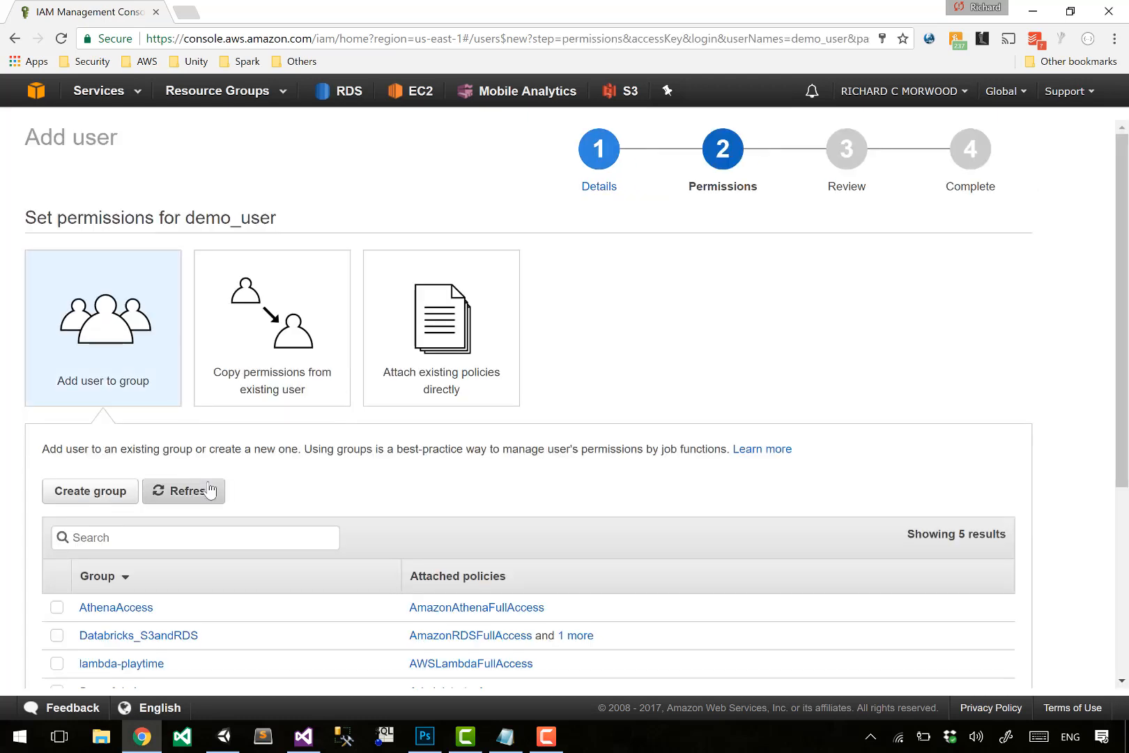
Step: Start creating a new group and name it SQSAccess
{"action": "scroll", "coordinate": [209, 490], "scroll_direction": "down", "scroll_amount": 3}
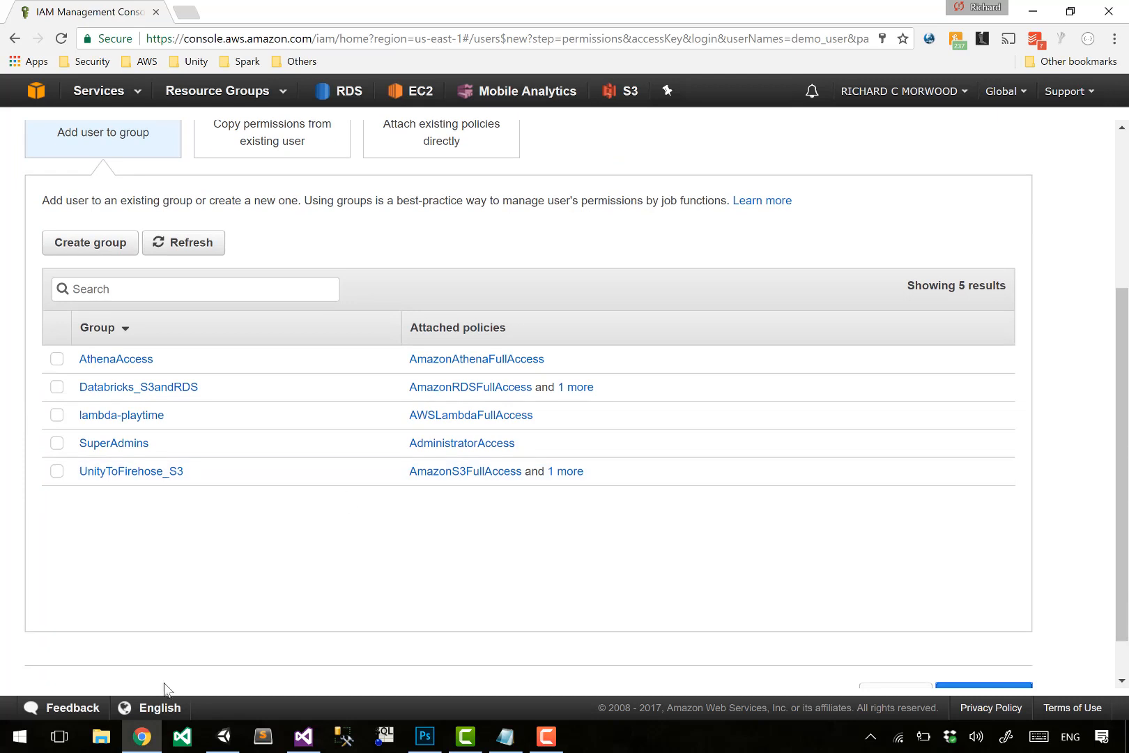
{"action": "scroll", "coordinate": [262, 530], "scroll_direction": "up", "scroll_amount": 2}
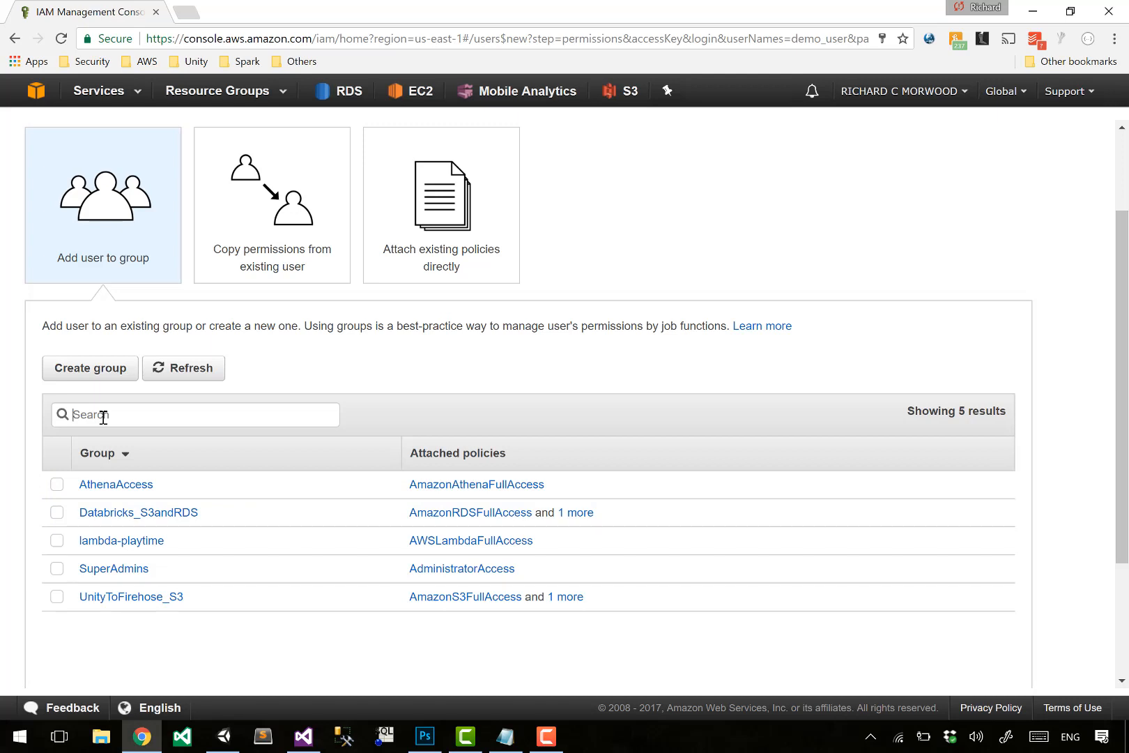
{"action": "left_click", "coordinate": [115, 377]}
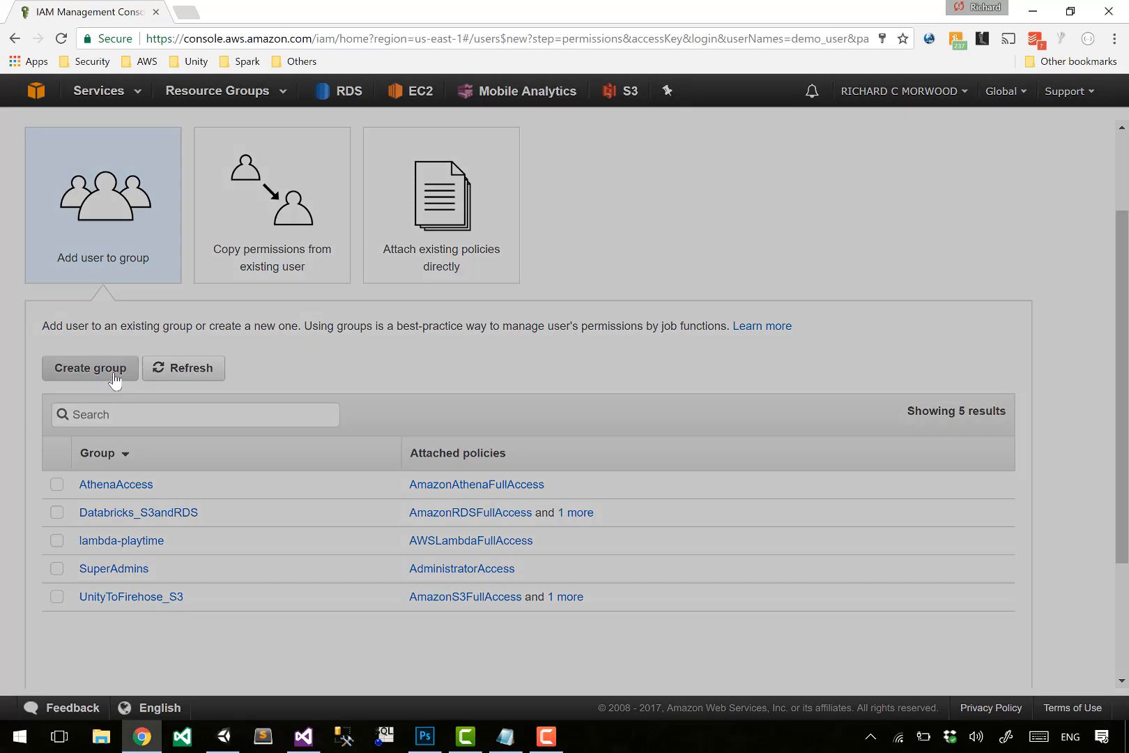
{"action": "left_click", "coordinate": [318, 300]}
{"action": "type", "text": "SQS Access"}
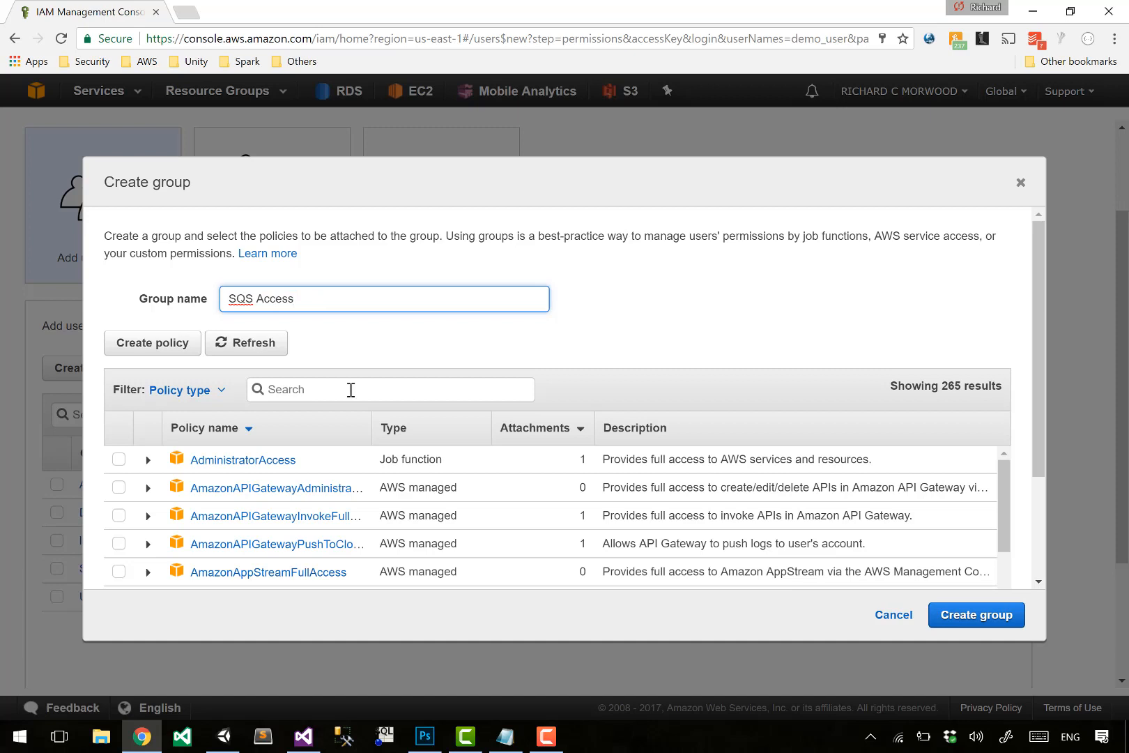
{"action": "left_click", "coordinate": [345, 389]}
{"action": "left_click", "coordinate": [347, 303]}
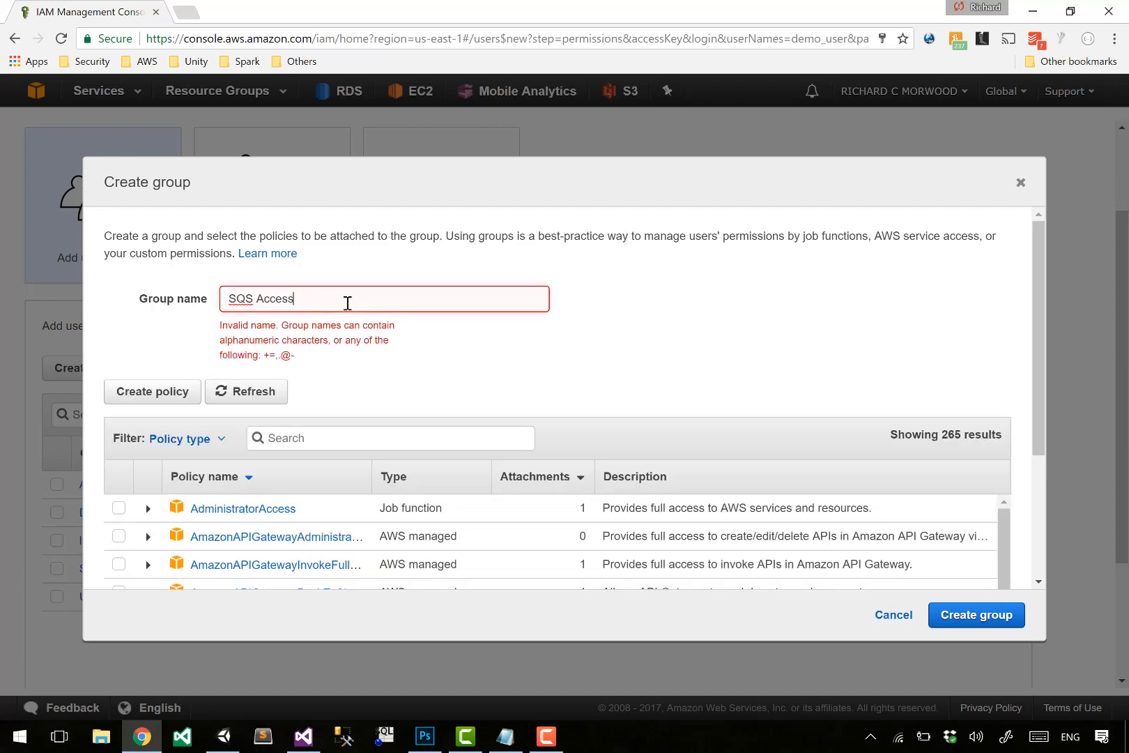
{"action": "key", "text": "BackSpace"}
Step: Filter policies by SQS, attach AmazonSQSFullAccess to the group and create it
{"action": "left_click", "coordinate": [274, 397]}
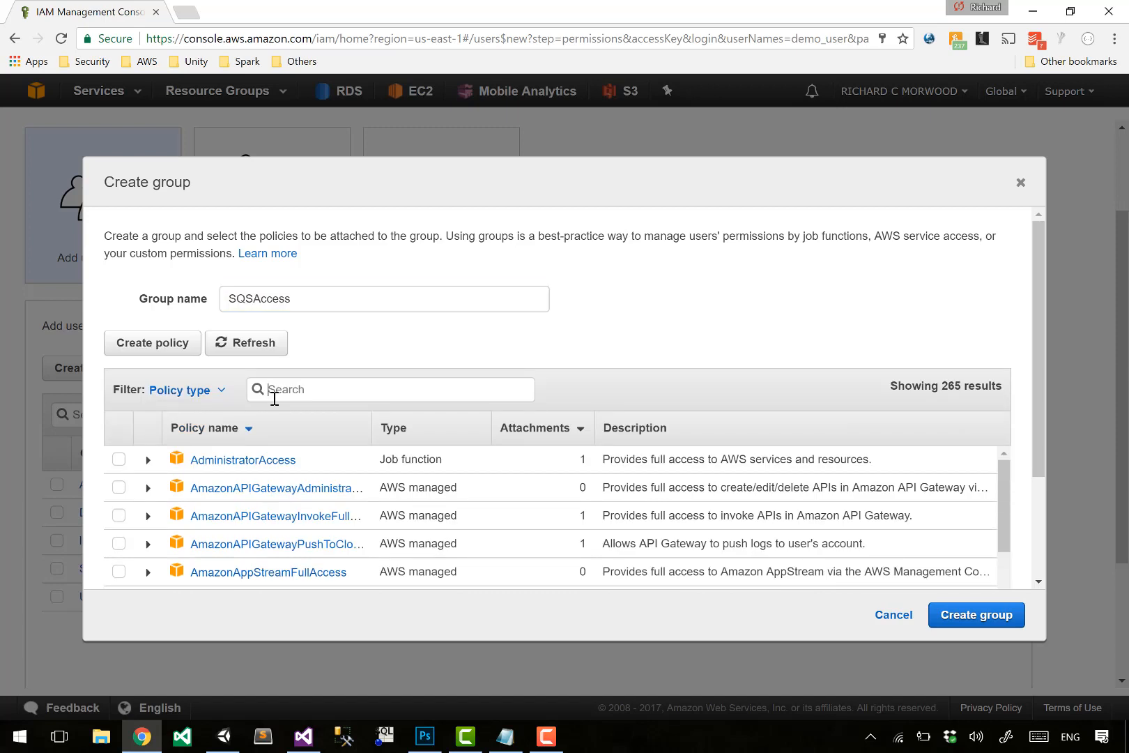
{"action": "type", "text": "SQS"}
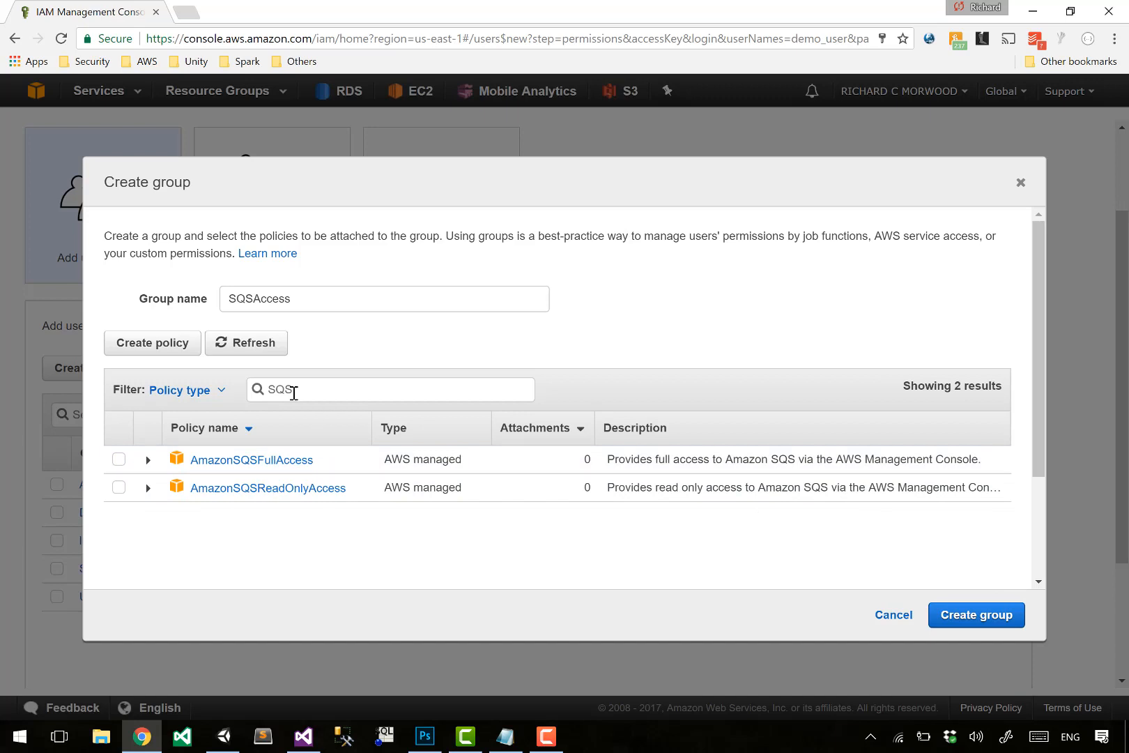
{"action": "left_click", "coordinate": [119, 459]}
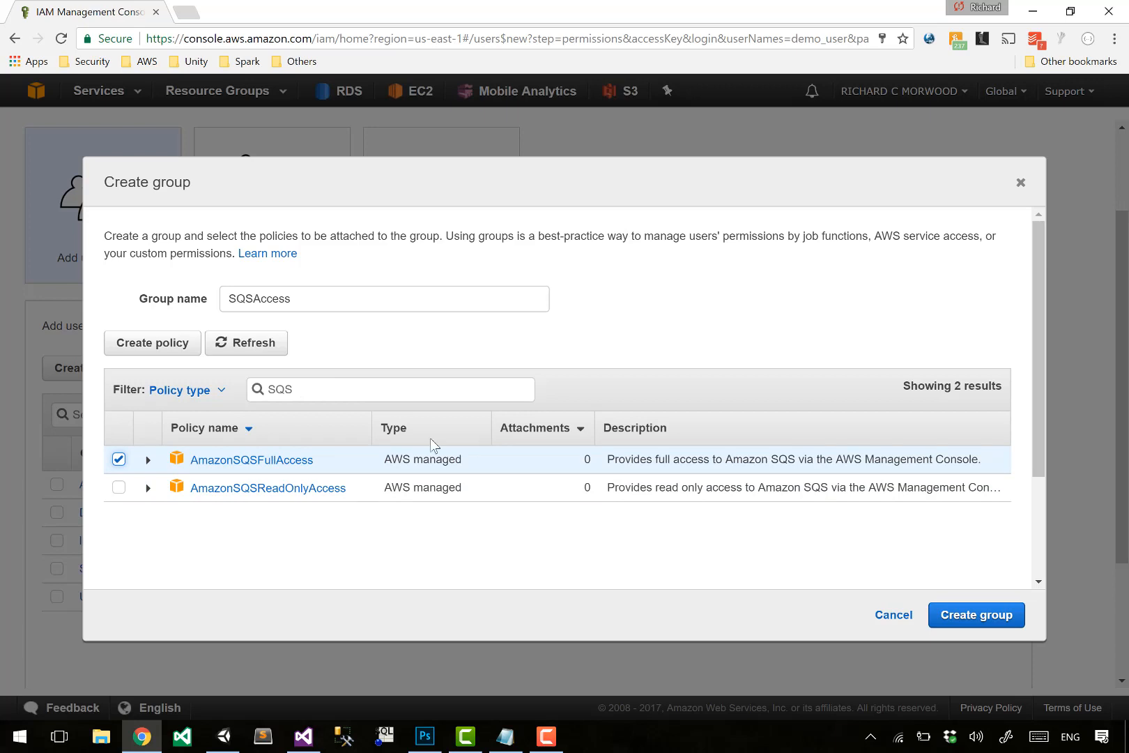
{"action": "left_click", "coordinate": [954, 620]}
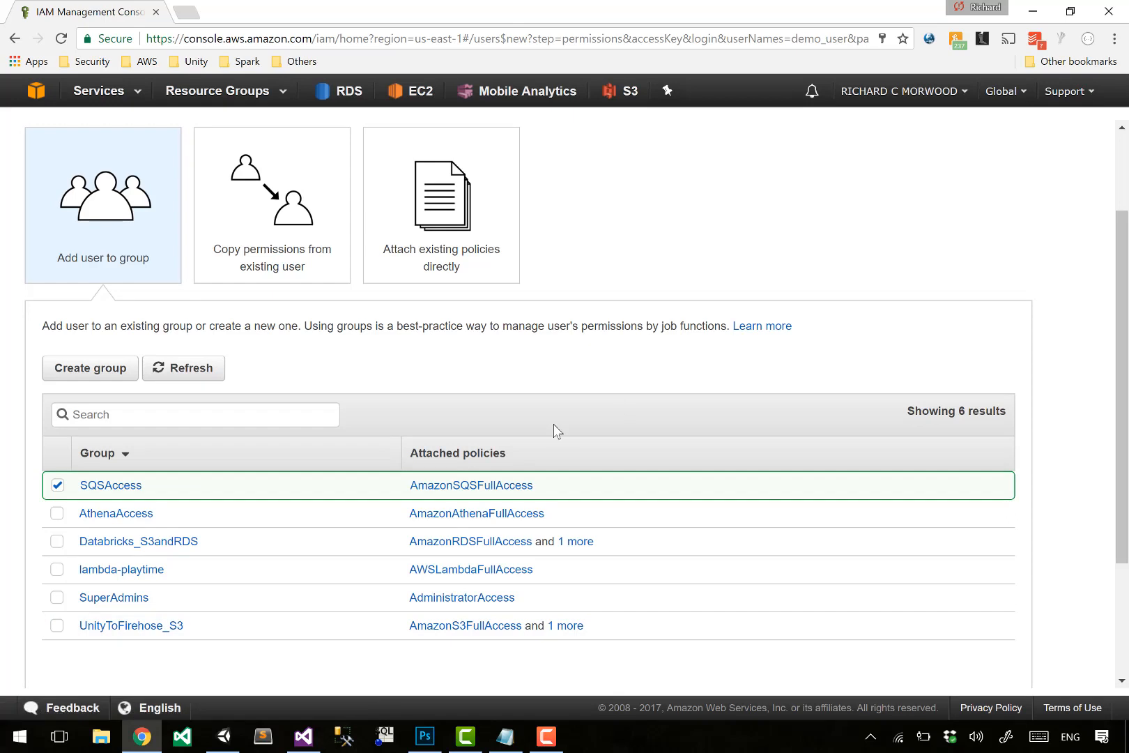
Step: Add the user to the SuperAdmins group instead of SQSAccess
{"action": "scroll", "coordinate": [553, 425], "scroll_direction": "down", "scroll_amount": 3}
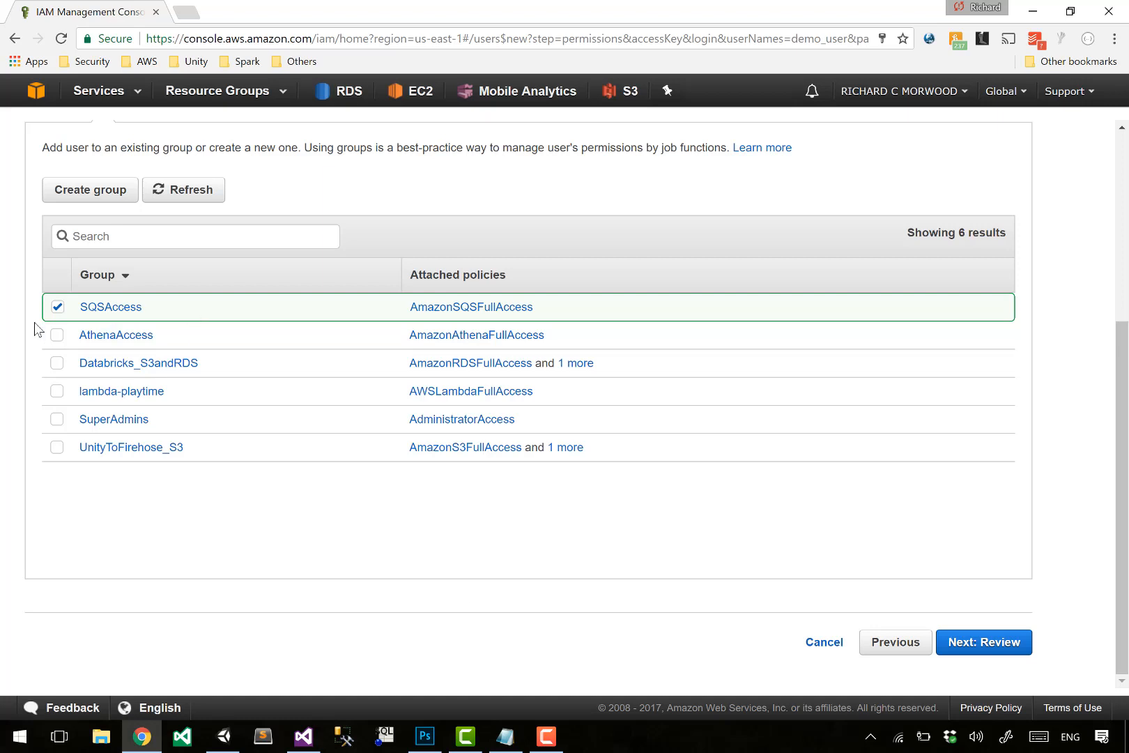
{"action": "left_click", "coordinate": [55, 307]}
{"action": "left_click", "coordinate": [56, 421]}
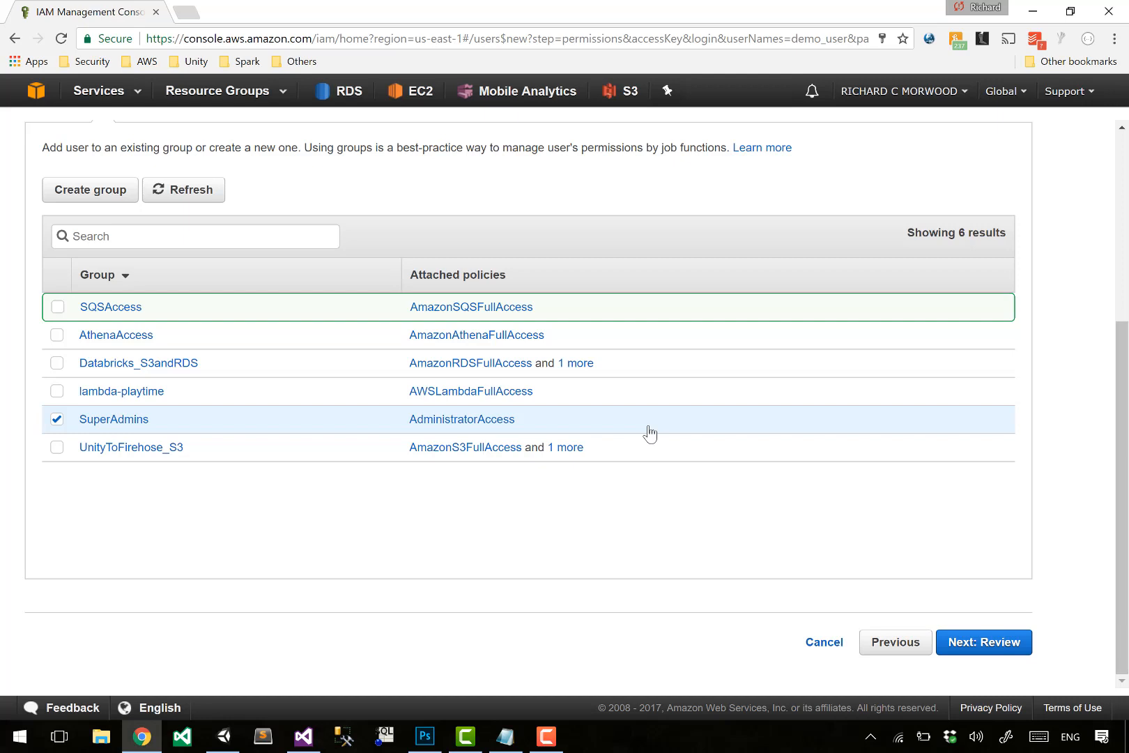
Step: Continue to the review step
{"action": "left_click", "coordinate": [883, 91]}
{"action": "scroll", "coordinate": [137, 244], "scroll_direction": "up", "scroll_amount": 5}
{"action": "scroll", "coordinate": [216, 425], "scroll_direction": "down", "scroll_amount": 5}
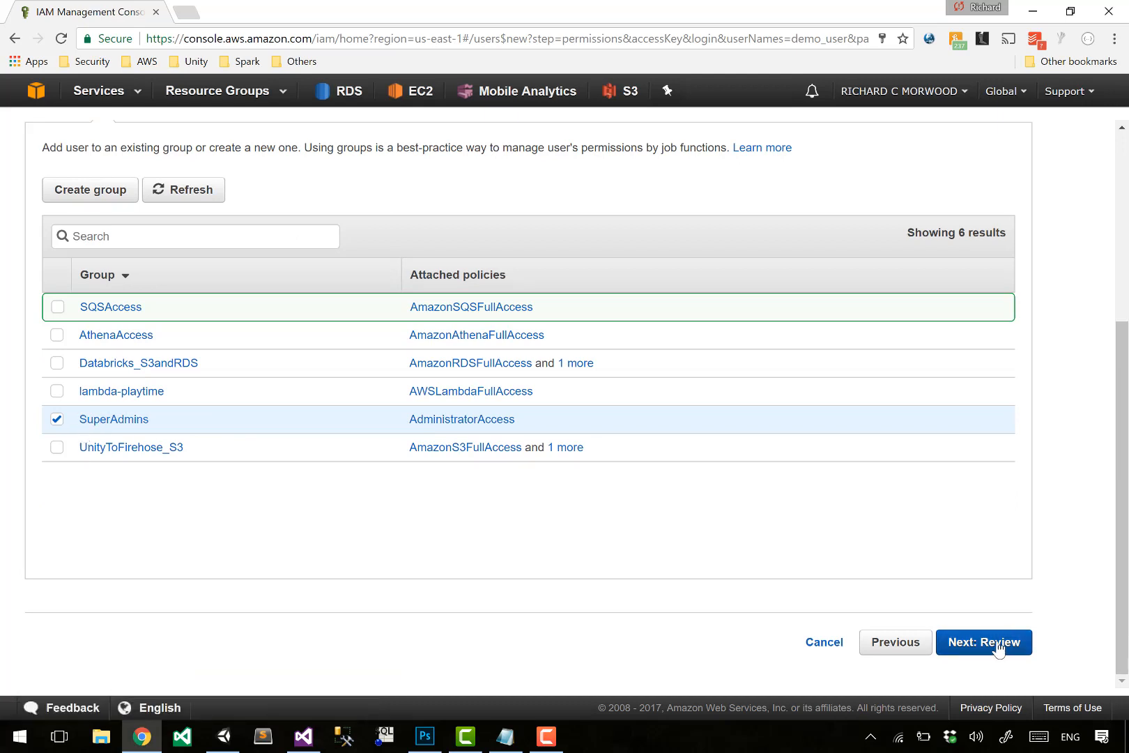
{"action": "left_click", "coordinate": [999, 647]}
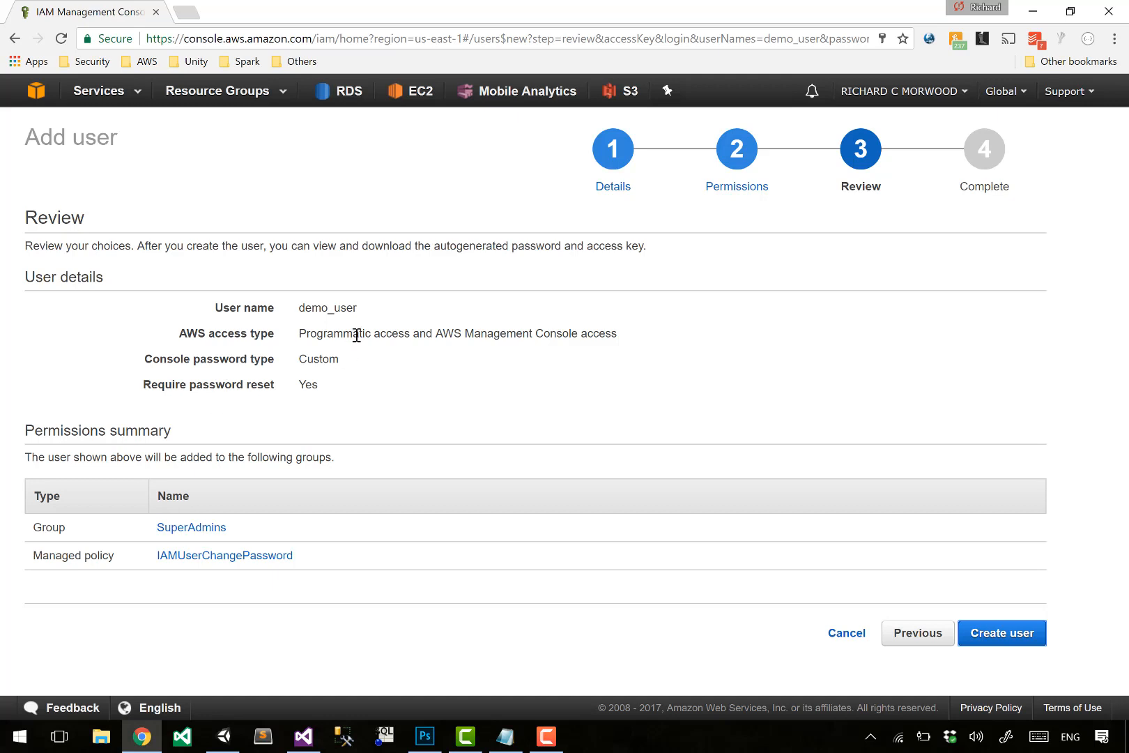
Step: Review the user's access type, password type and password reset settings
{"action": "left_click_drag", "start_coordinate": [443, 333], "coordinate": [587, 331]}
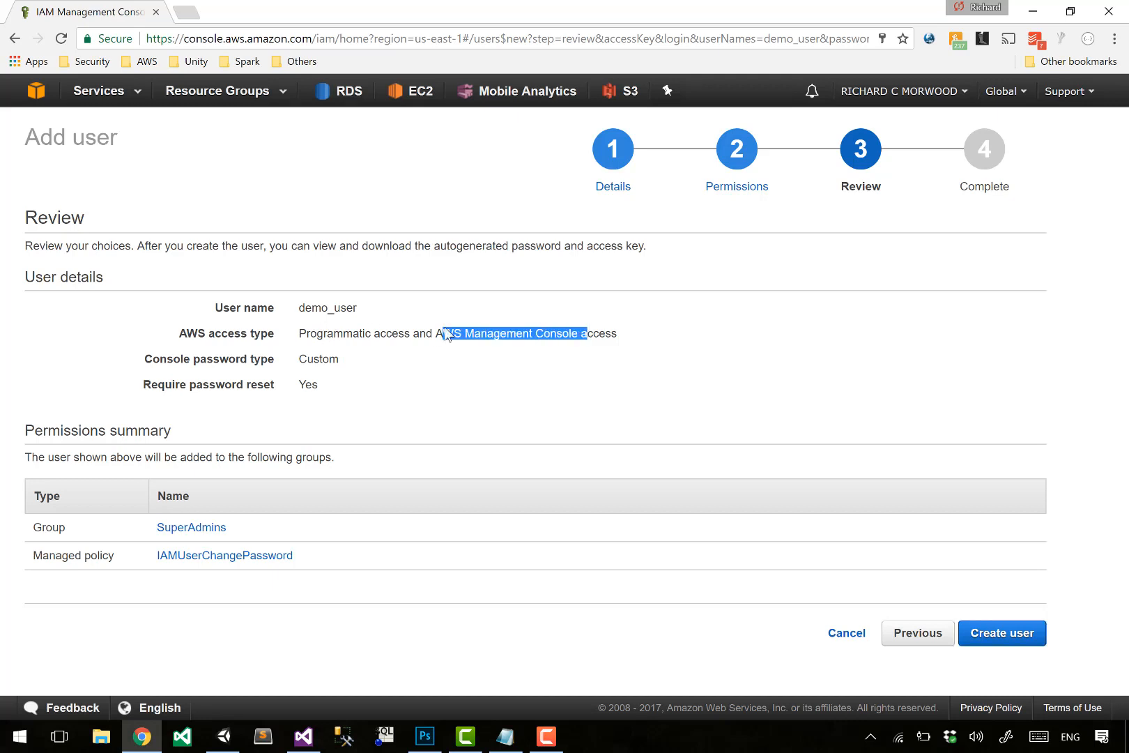
{"action": "left_click_drag", "start_coordinate": [307, 335], "coordinate": [407, 336]}
{"action": "left_click", "coordinate": [407, 337]}
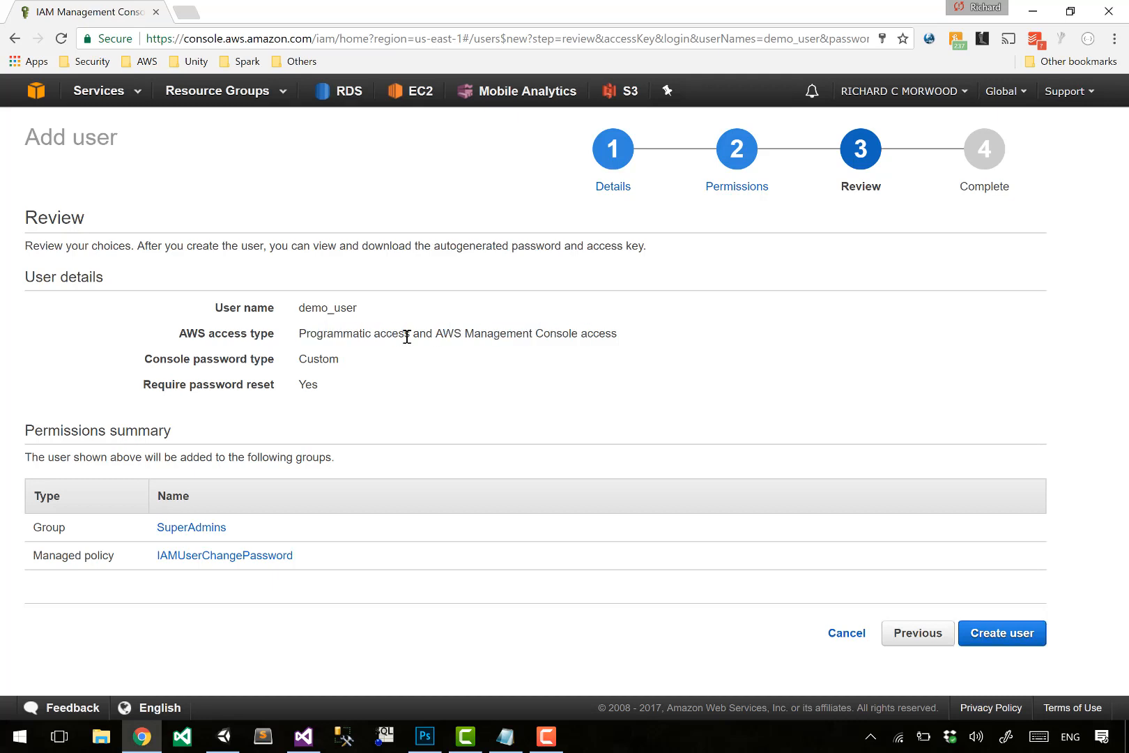
{"action": "left_click_drag", "start_coordinate": [207, 382], "coordinate": [342, 384]}
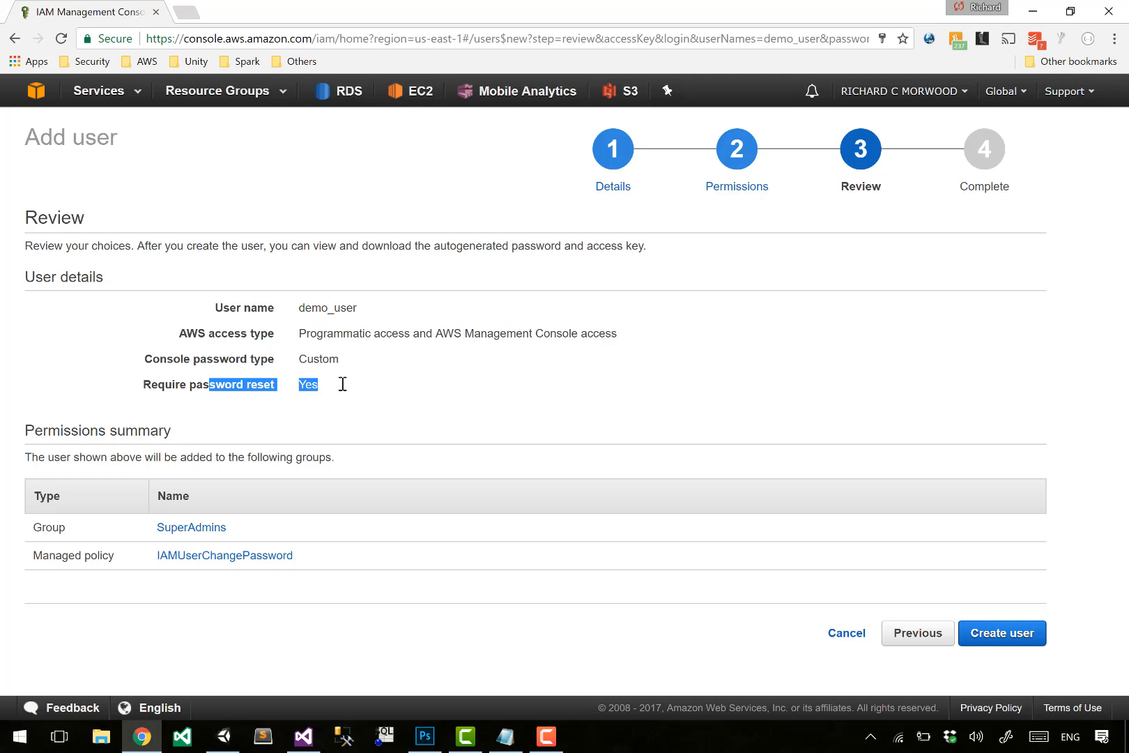
Step: Create the user from the review page
{"action": "left_click", "coordinate": [342, 387]}
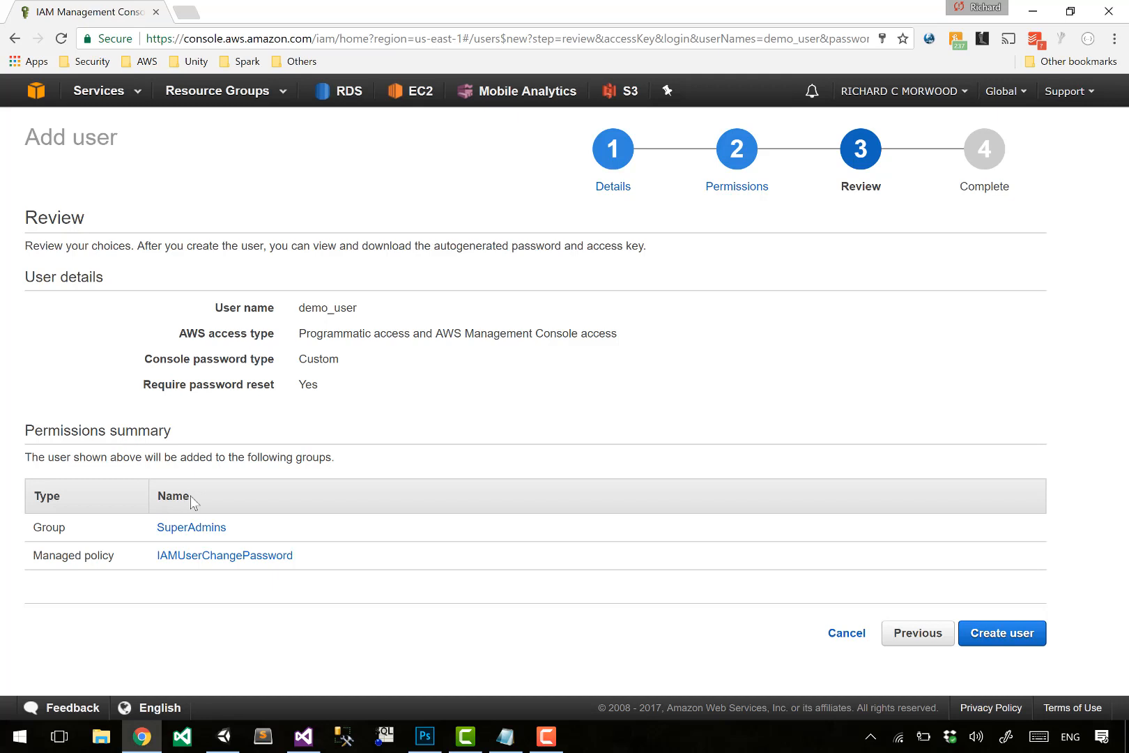
{"action": "left_click", "coordinate": [1034, 636]}
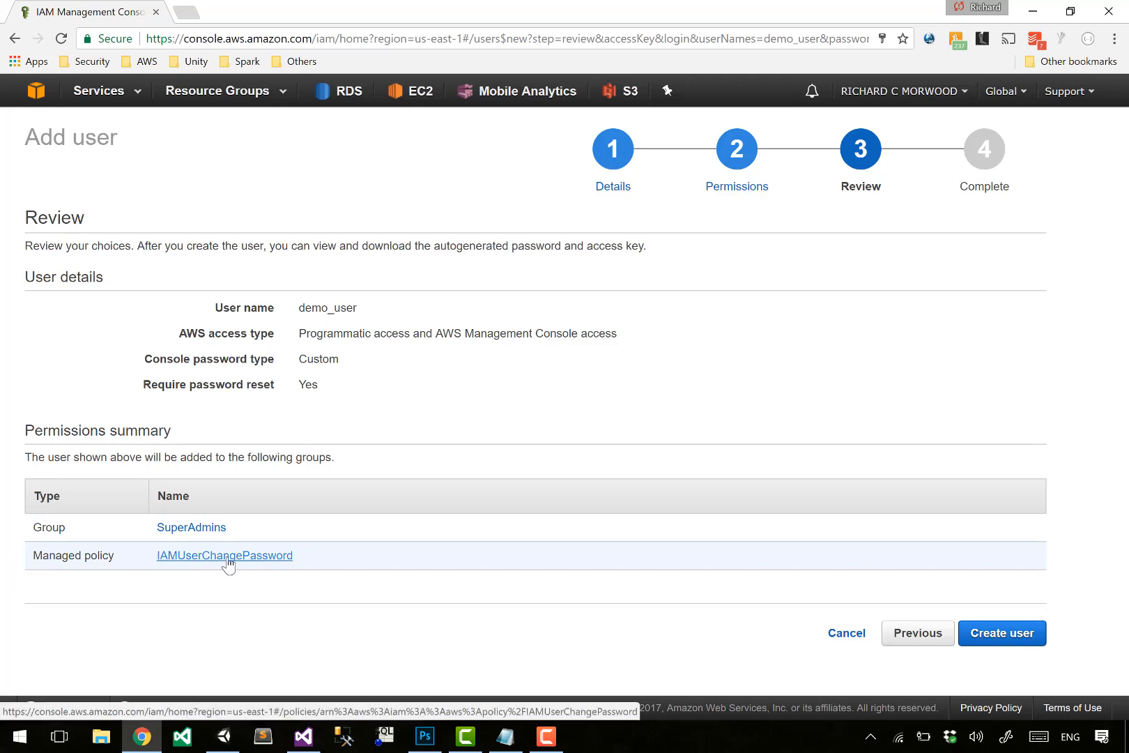
{"action": "left_click", "coordinate": [1004, 639]}
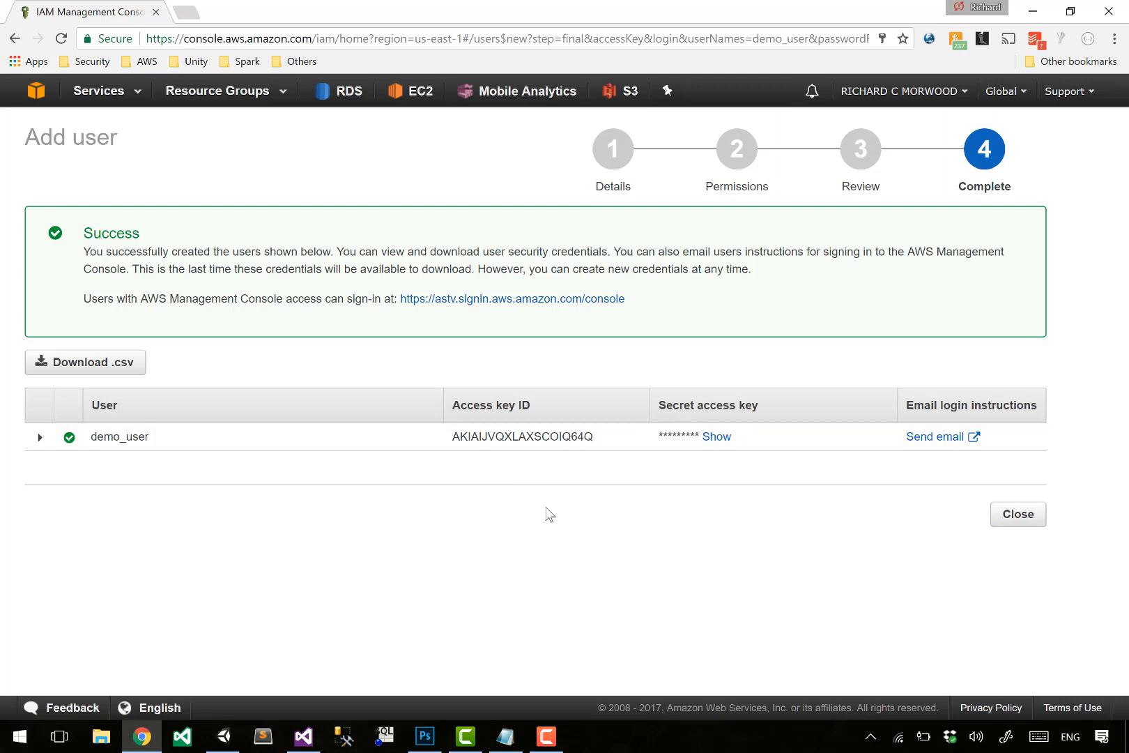
Step: Open Notepad, paste the user's console password and add the user name demo_user above it
{"action": "key", "text": "super+r"}
{"action": "key", "text": "Return"}
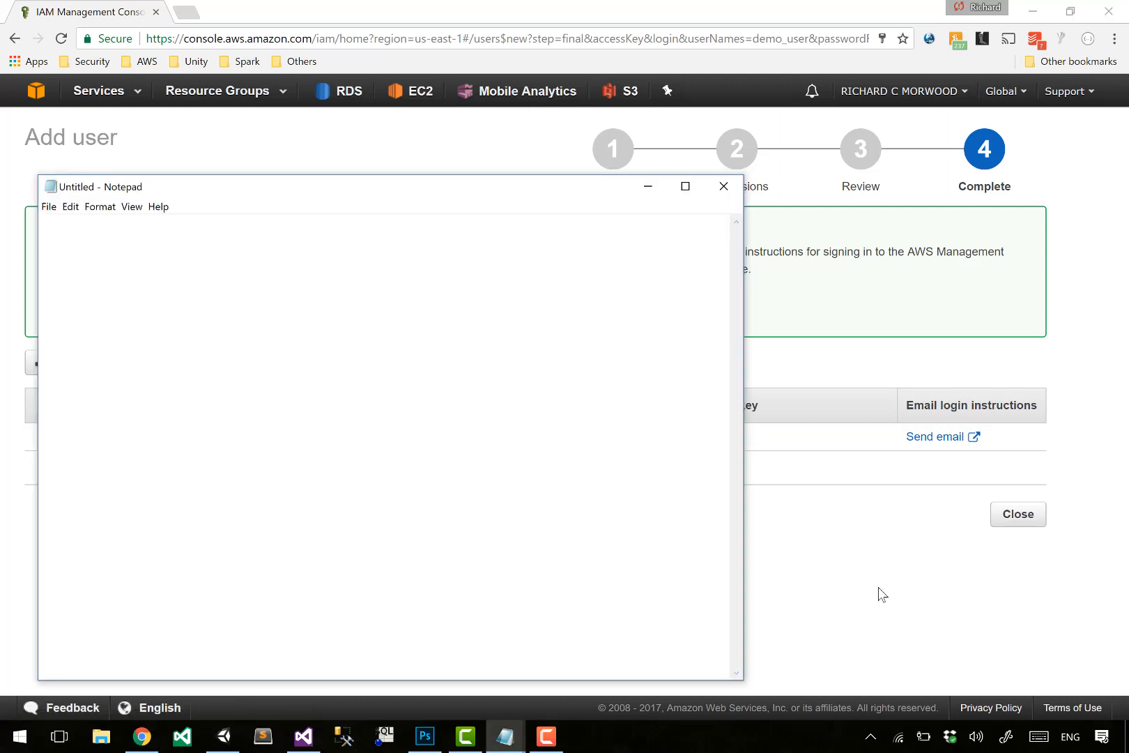
{"action": "key", "text": "Return"}
{"action": "key", "text": "Up"}
{"action": "key", "text": "BackSpace"}
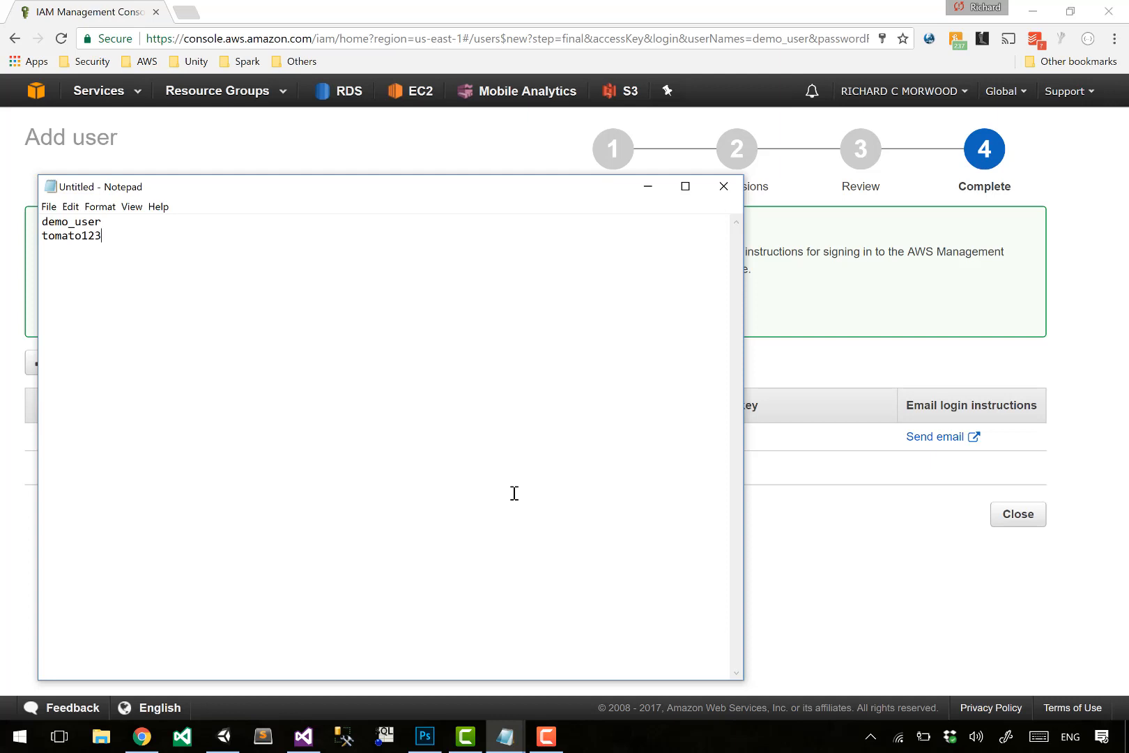
Step: Copy the new user's access key ID into Notepad below the sign-in details
{"action": "key", "text": "alt+Tab"}
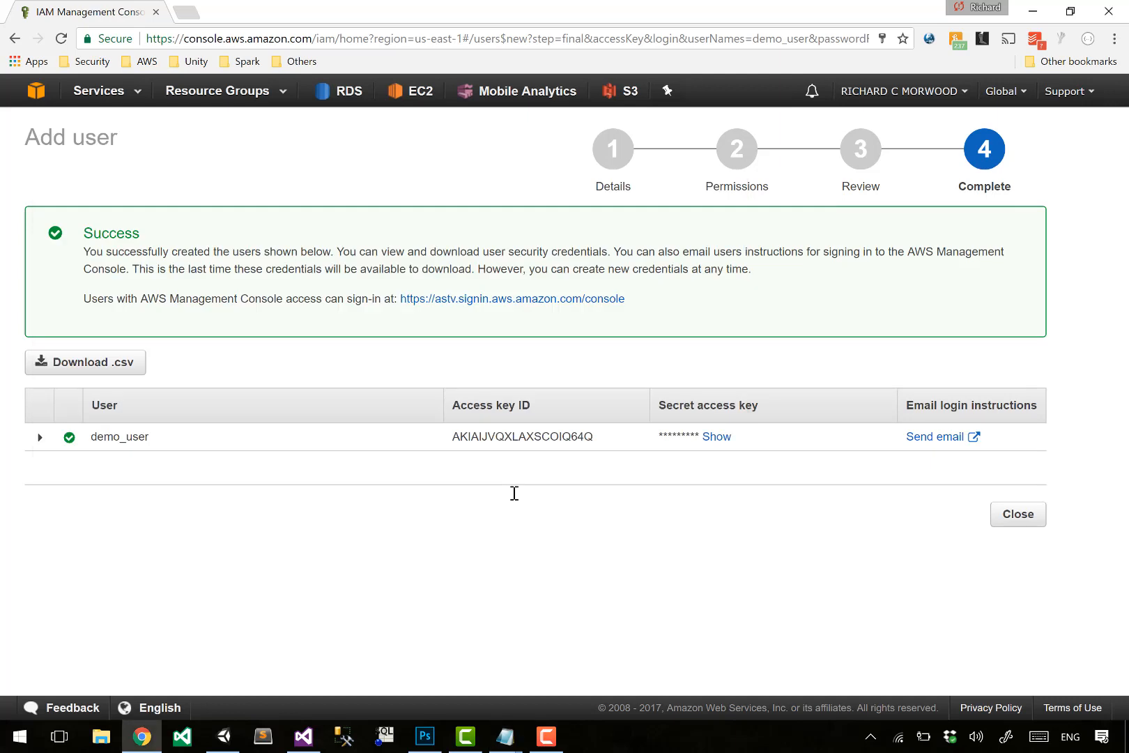
{"action": "left_click_drag", "start_coordinate": [458, 405], "coordinate": [552, 405]}
{"action": "left_click_drag", "start_coordinate": [671, 405], "coordinate": [789, 400]}
{"action": "left_click", "coordinate": [667, 448]}
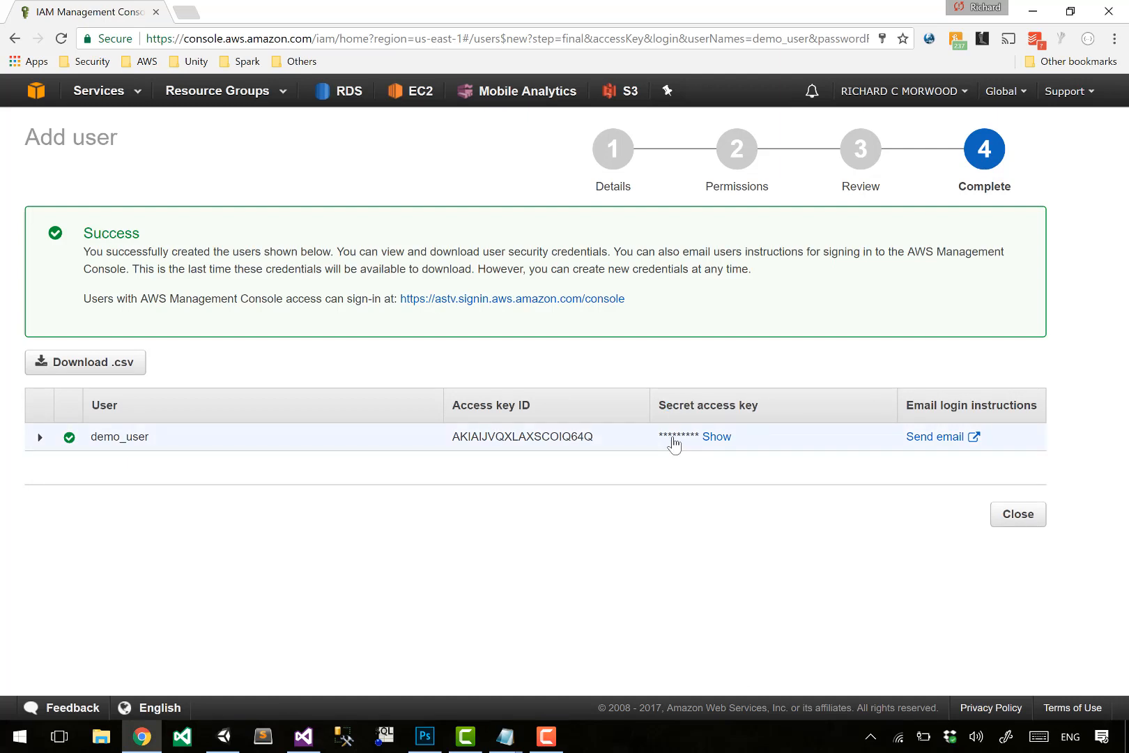
{"action": "left_click_drag", "start_coordinate": [594, 436], "coordinate": [444, 436]}
{"action": "key", "text": "ctrl+c"}
{"action": "key", "text": "alt+Tab"}
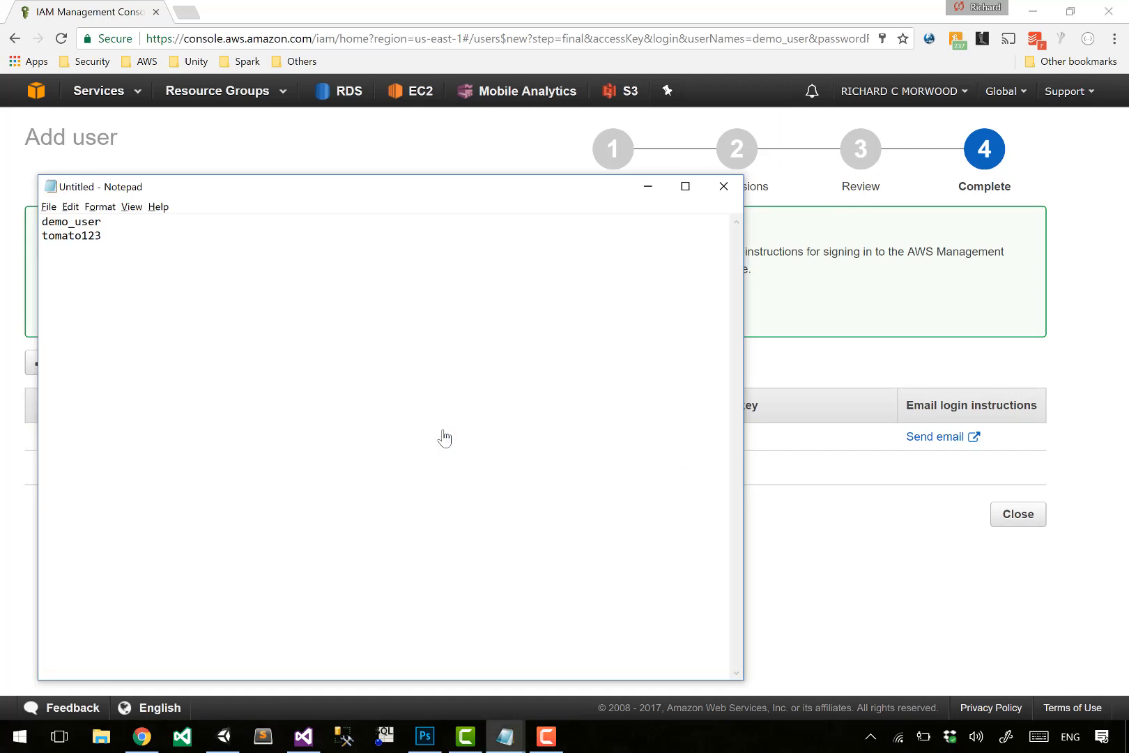
{"action": "key", "text": "Return"}
{"action": "key", "text": "ctrl+v"}
{"action": "key", "text": "alt+Tab"}
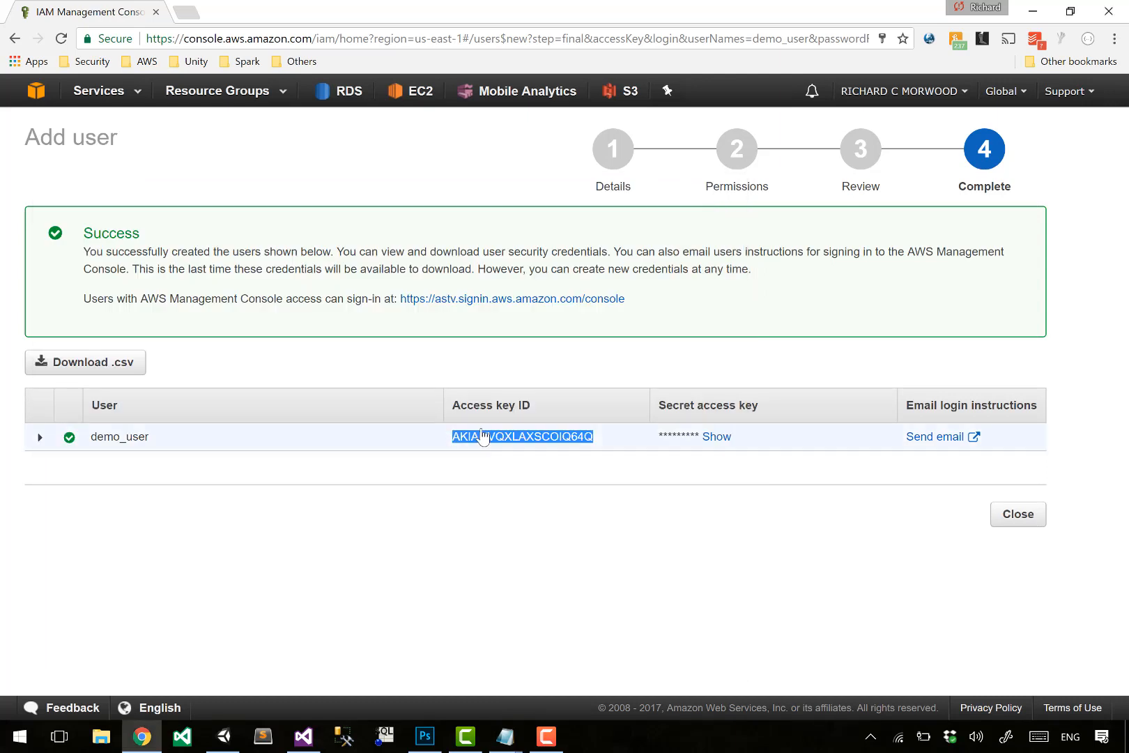
Step: Reveal the user's secret access key and paste it into Notepad under the access key ID
{"action": "left_click", "coordinate": [514, 490]}
{"action": "left_click", "coordinate": [712, 437]}
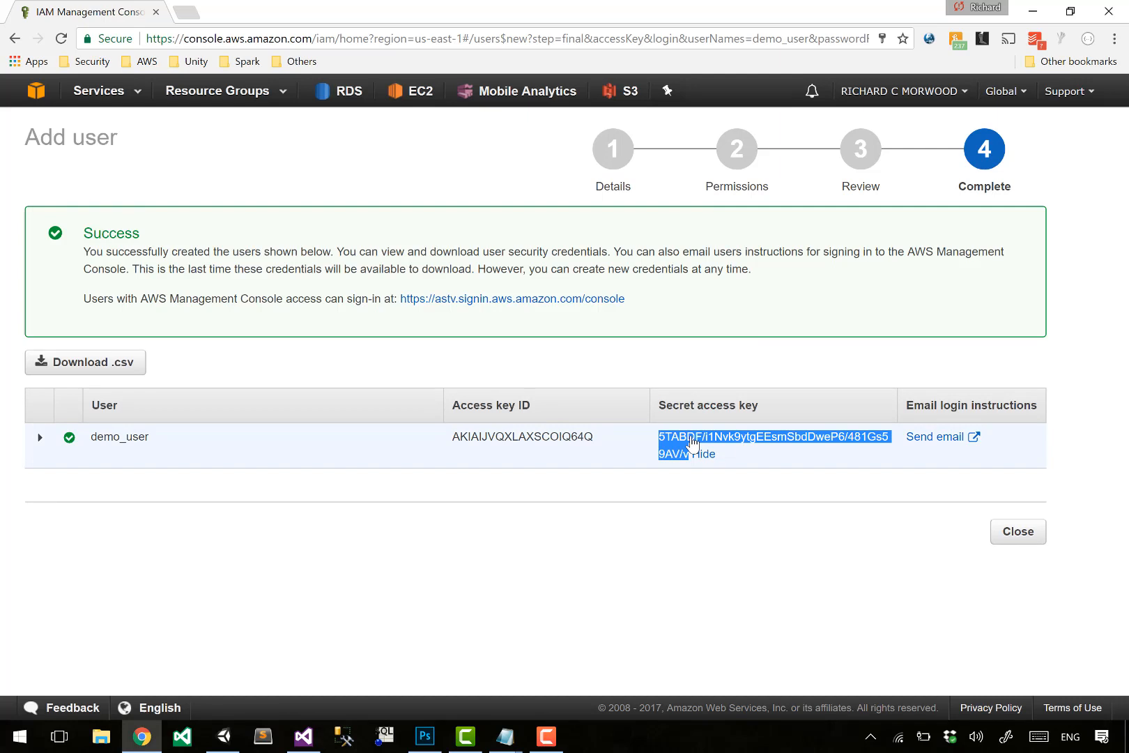
{"action": "key", "text": "alt+Tab"}
{"action": "key", "text": "ctrl+v"}
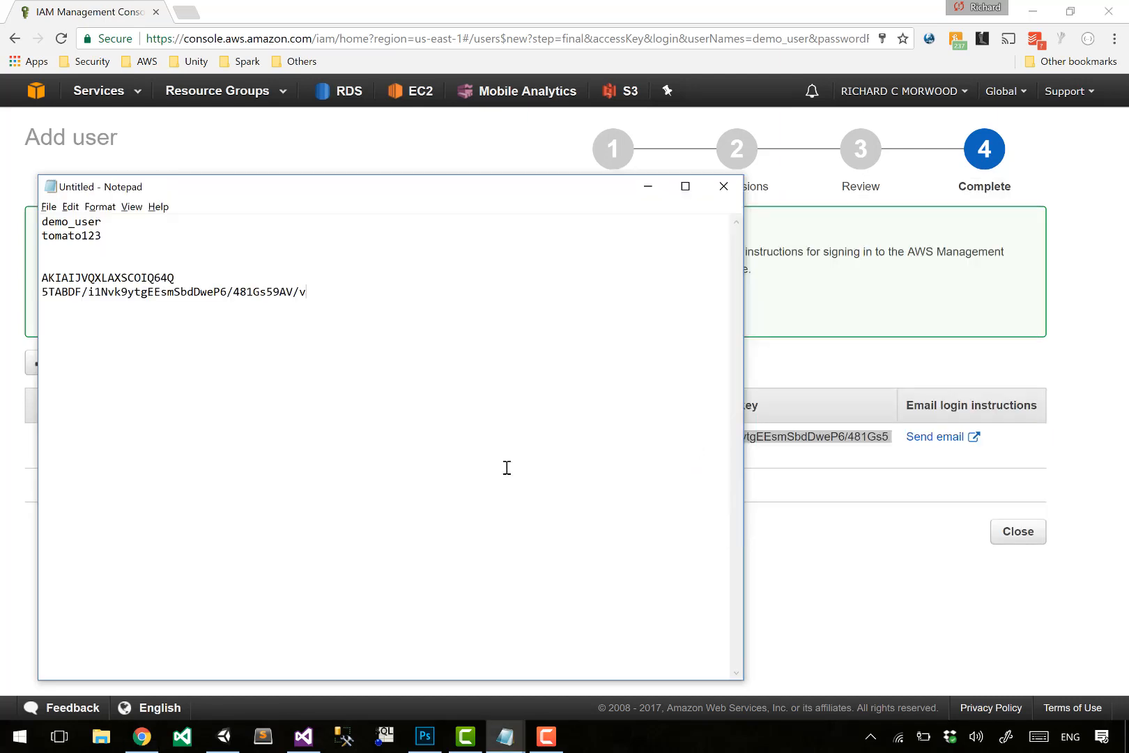
{"action": "key", "text": "alt+Tab"}
{"action": "left_click", "coordinate": [562, 505]}
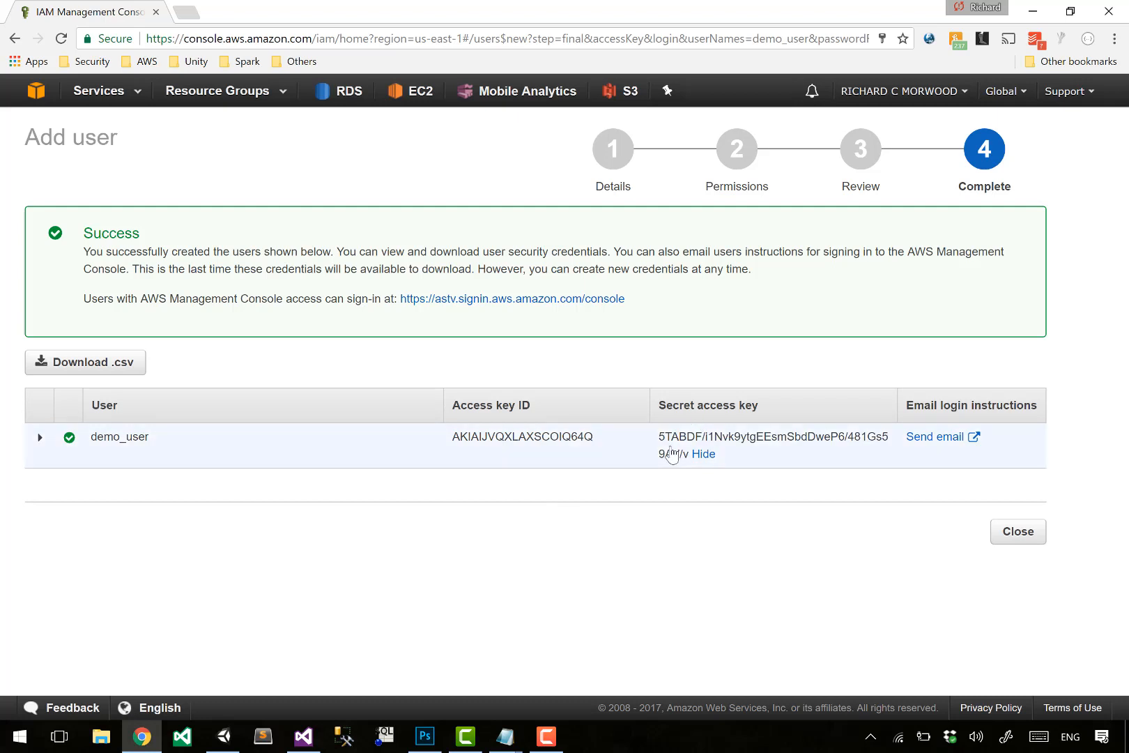
Step: Close the wizard and open demo_user's security credentials
{"action": "left_click", "coordinate": [1016, 542]}
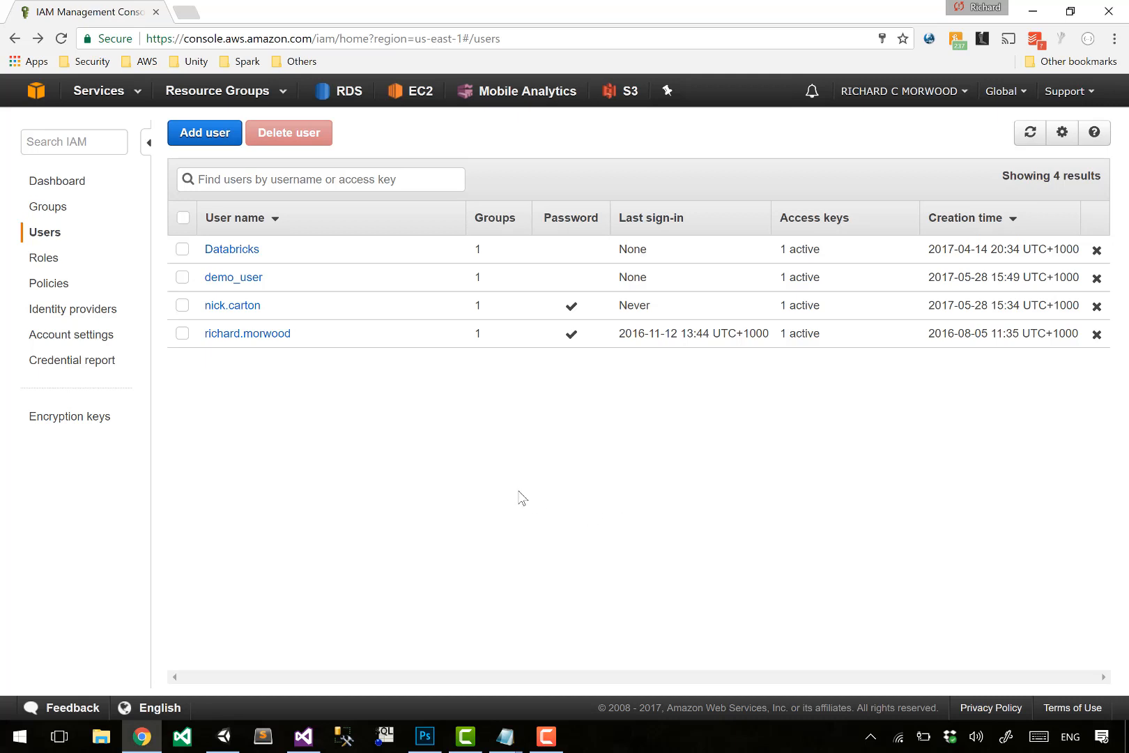
{"action": "left_click", "coordinate": [230, 280]}
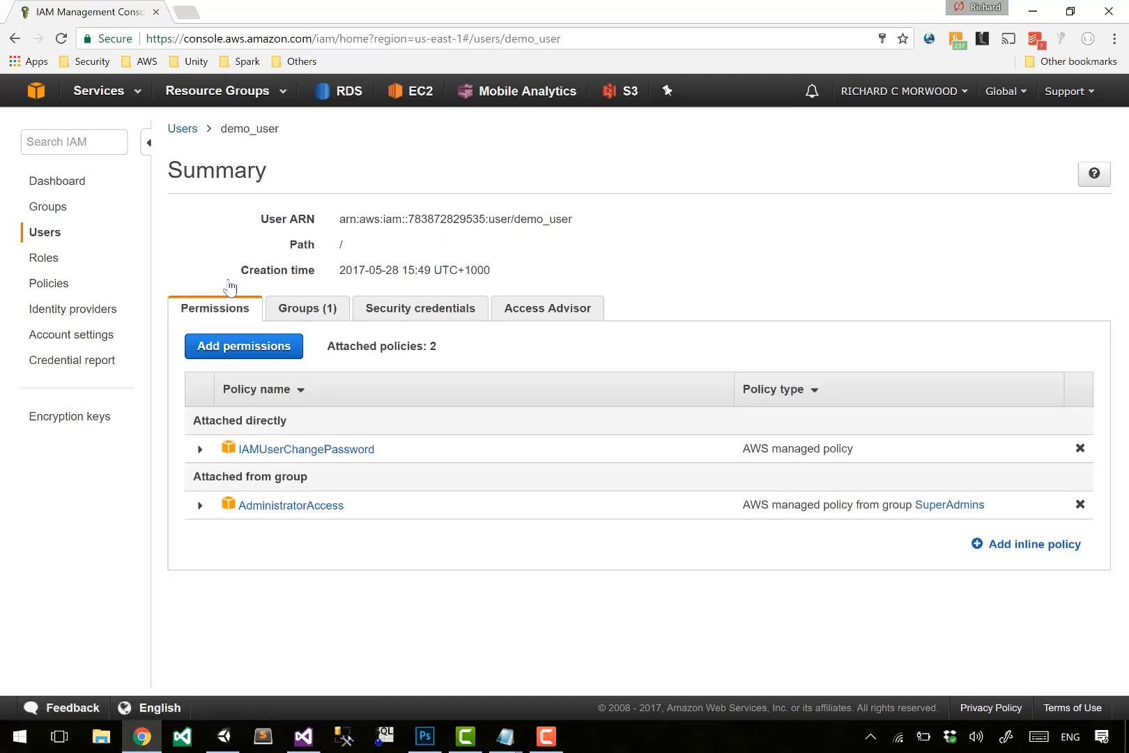
{"action": "left_click", "coordinate": [403, 312]}
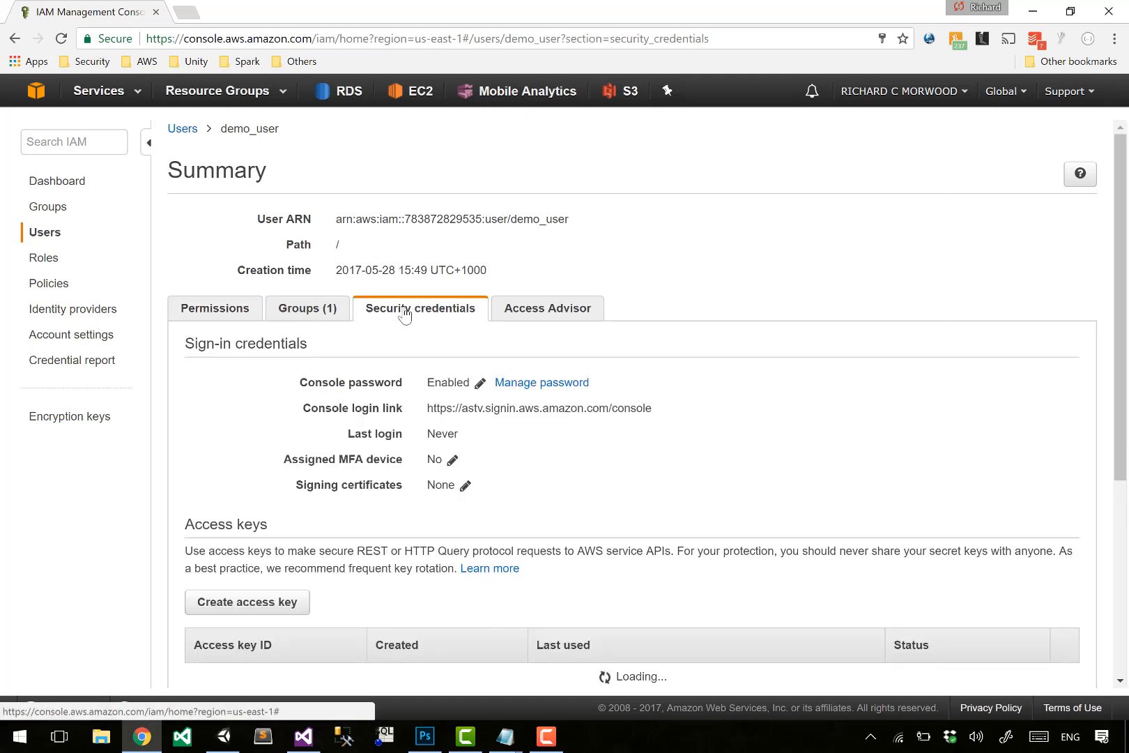
Step: Create a second access key for demo_user
{"action": "left_click_drag", "start_coordinate": [345, 395], "coordinate": [625, 377]}
{"action": "left_click", "coordinate": [623, 376]}
{"action": "scroll", "coordinate": [623, 376], "scroll_direction": "down", "scroll_amount": 5}
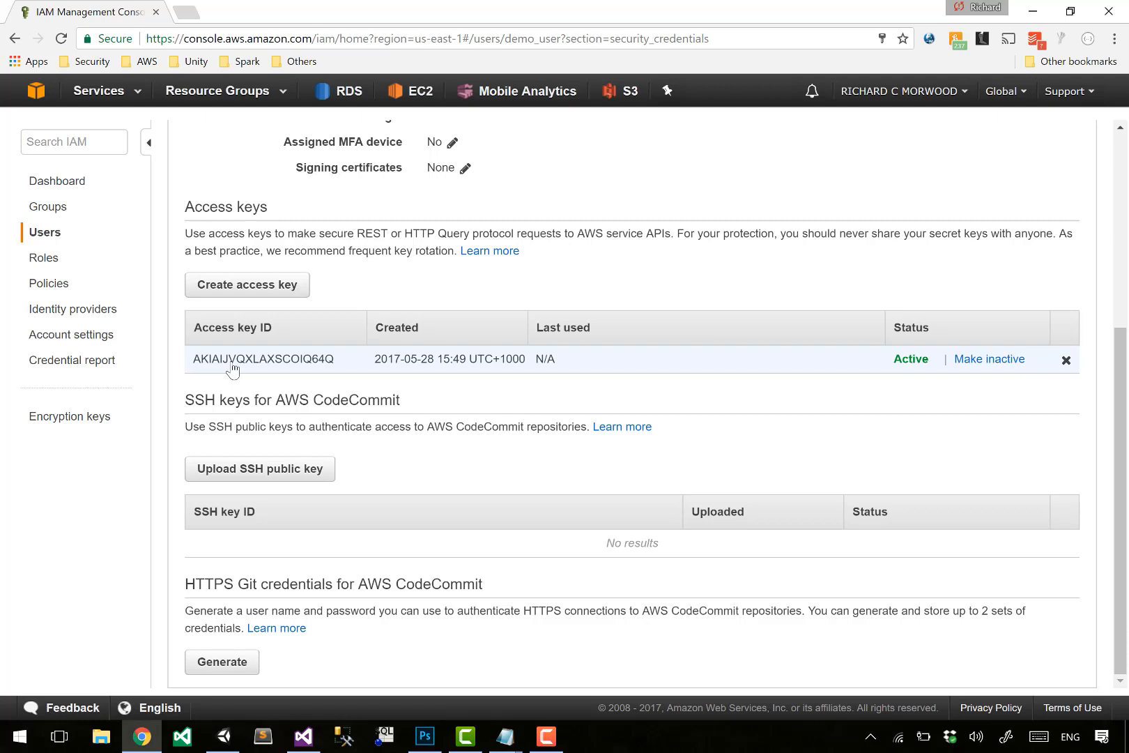
{"action": "left_click", "coordinate": [264, 286]}
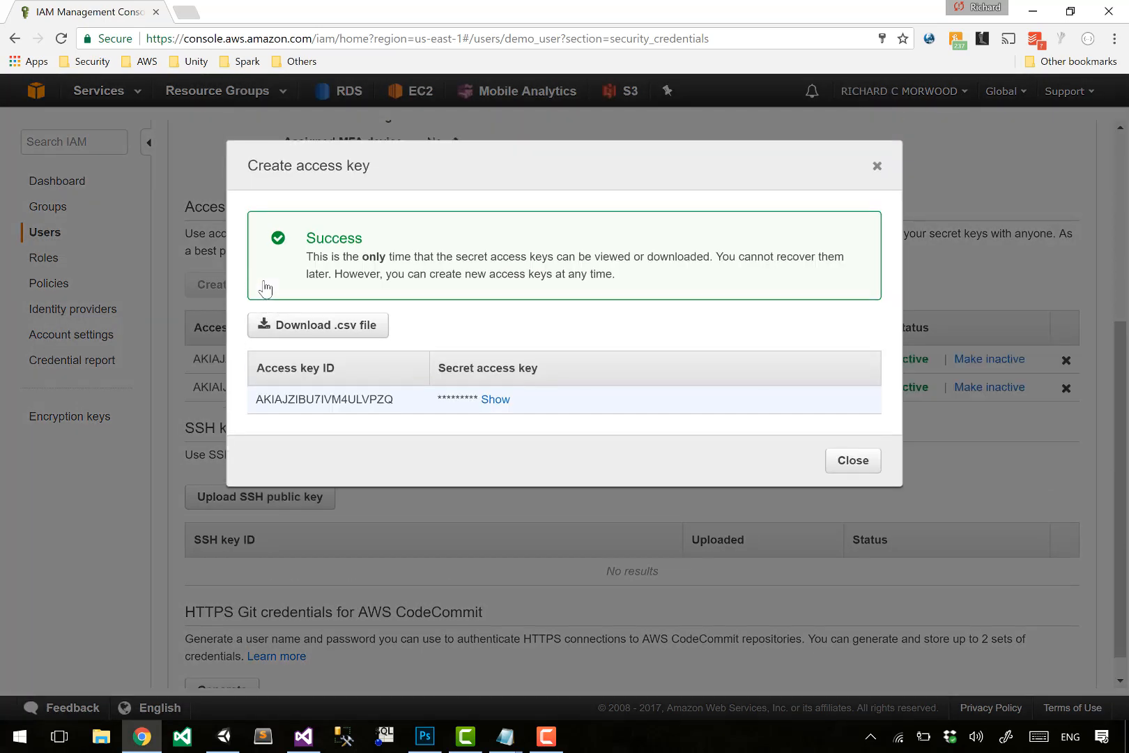
Step: Copy the second access key ID into Notepad
{"action": "double_click", "coordinate": [333, 402]}
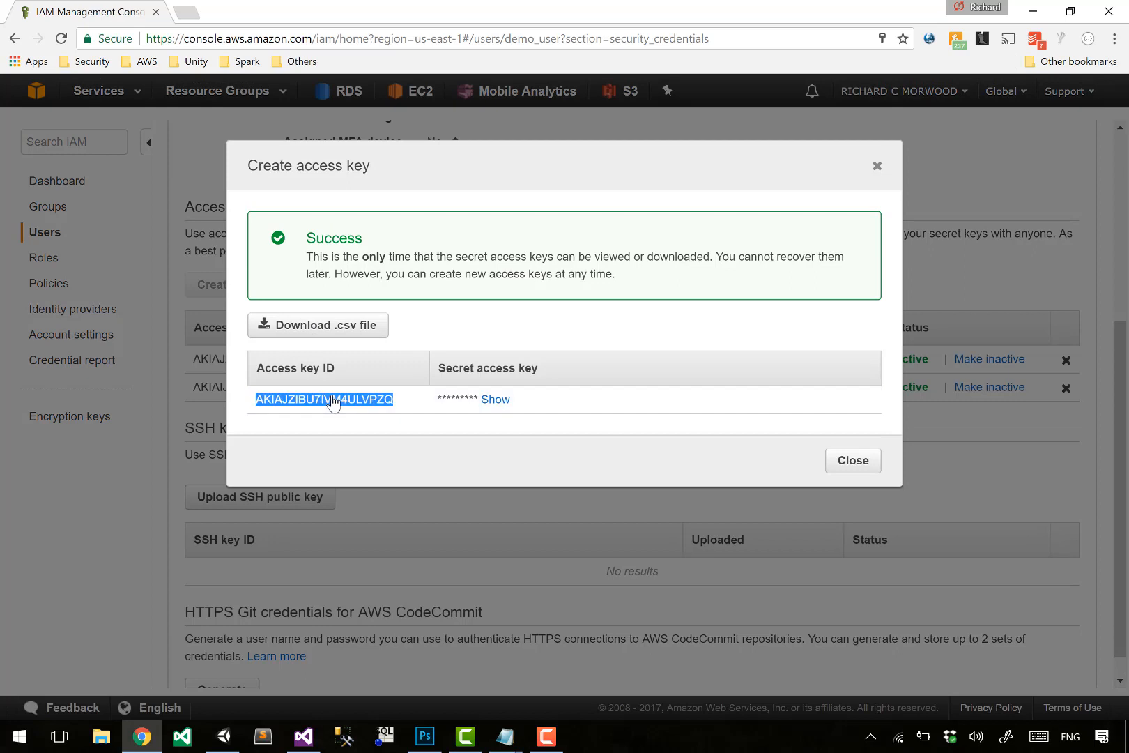
{"action": "key", "text": "alt+Tab"}
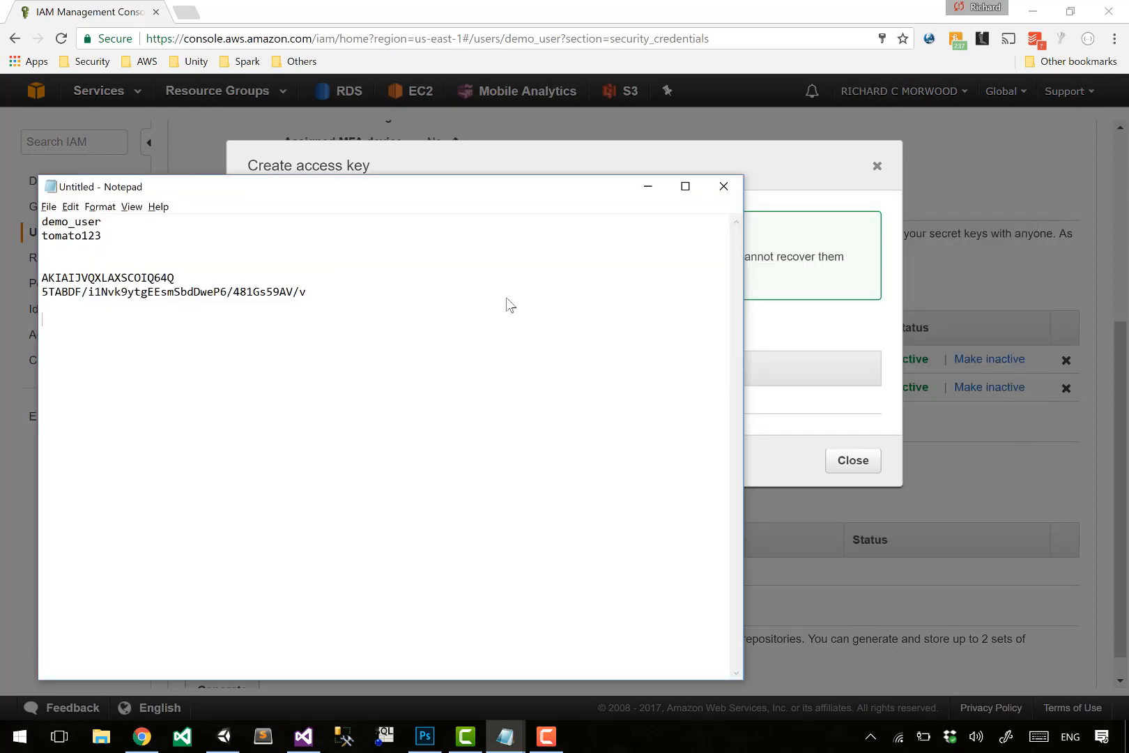
{"action": "key", "text": "ctrl+v"}
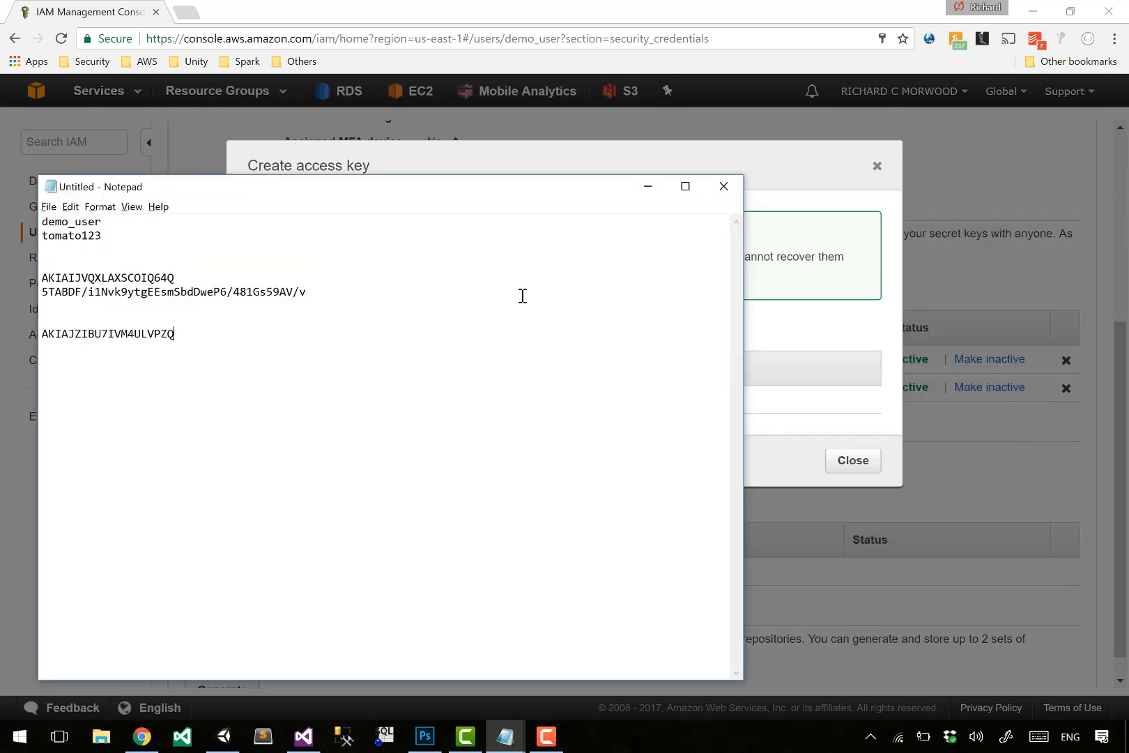
Step: Reveal the second secret access key and paste it into Notepad below its key ID
{"action": "left_click", "coordinate": [768, 309]}
{"action": "left_click", "coordinate": [493, 398]}
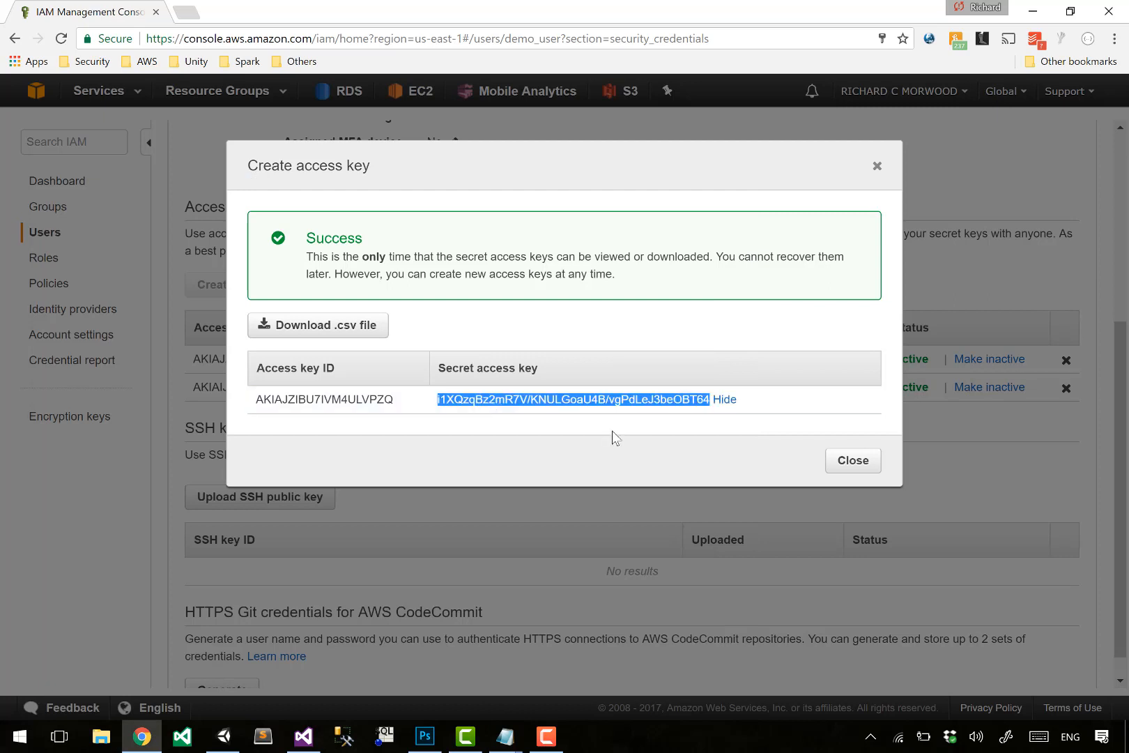
{"action": "key", "text": "alt+Tab"}
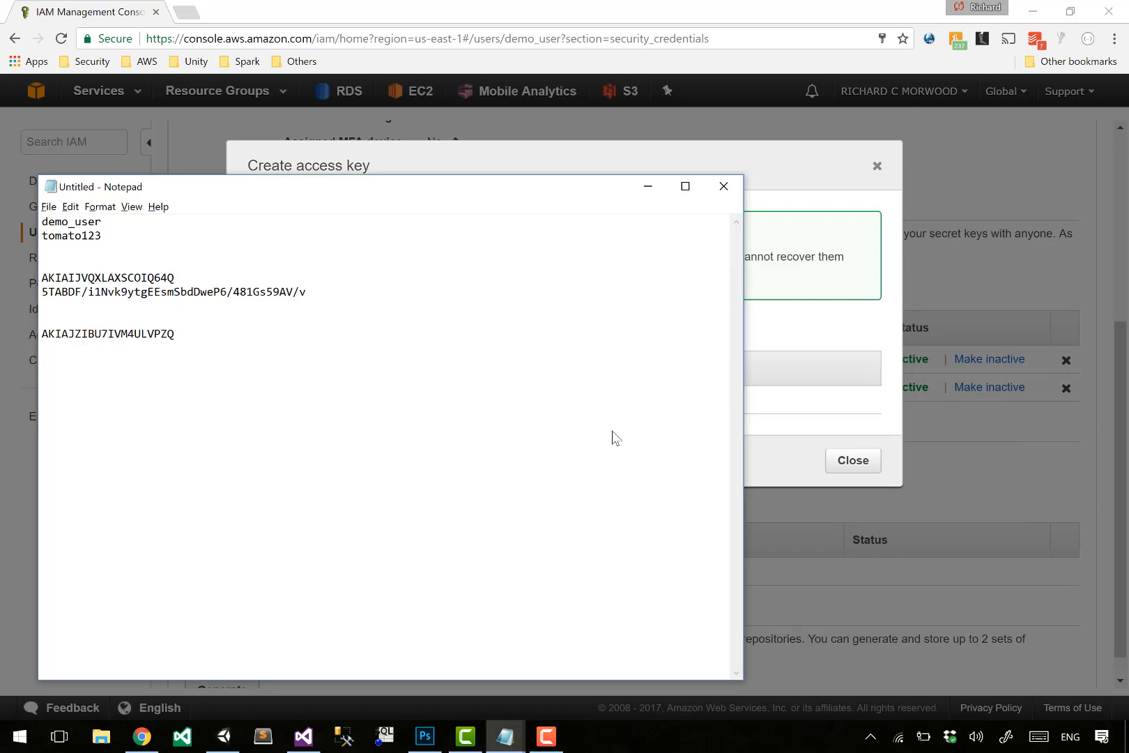
{"action": "key", "text": "Return"}
{"action": "key", "text": "ctrl+v"}
{"action": "key", "text": "alt+Tab"}
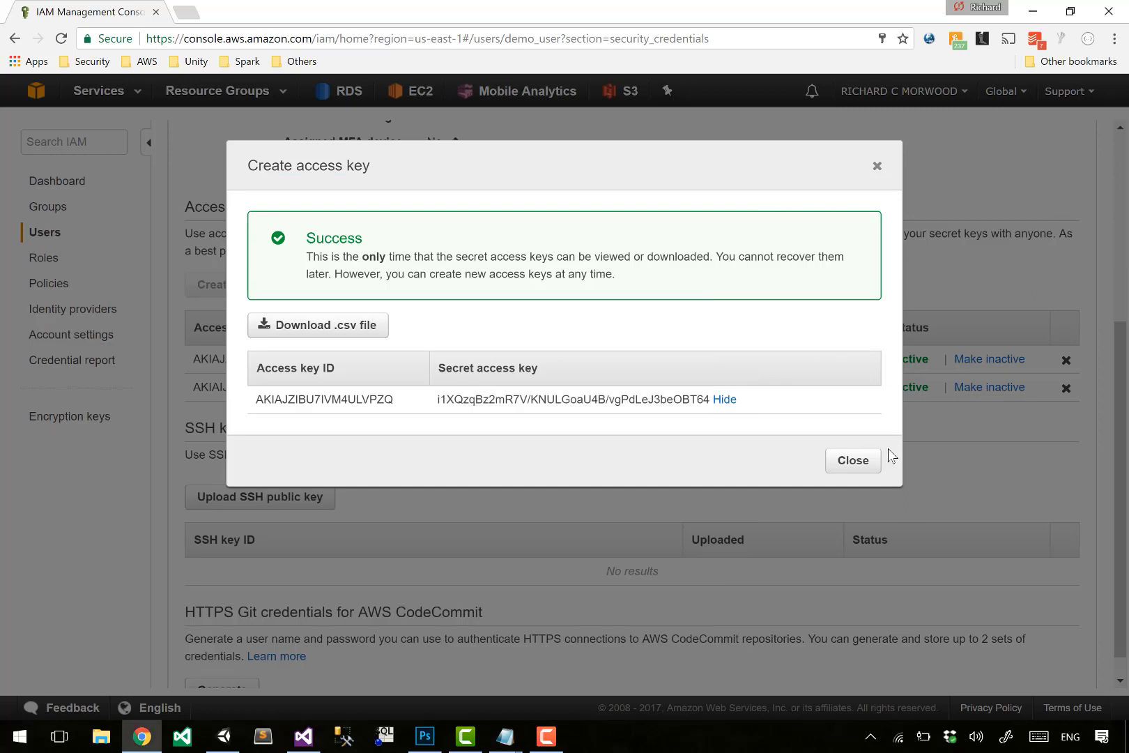
Step: Close the access key dialog
{"action": "left_click", "coordinate": [871, 462]}
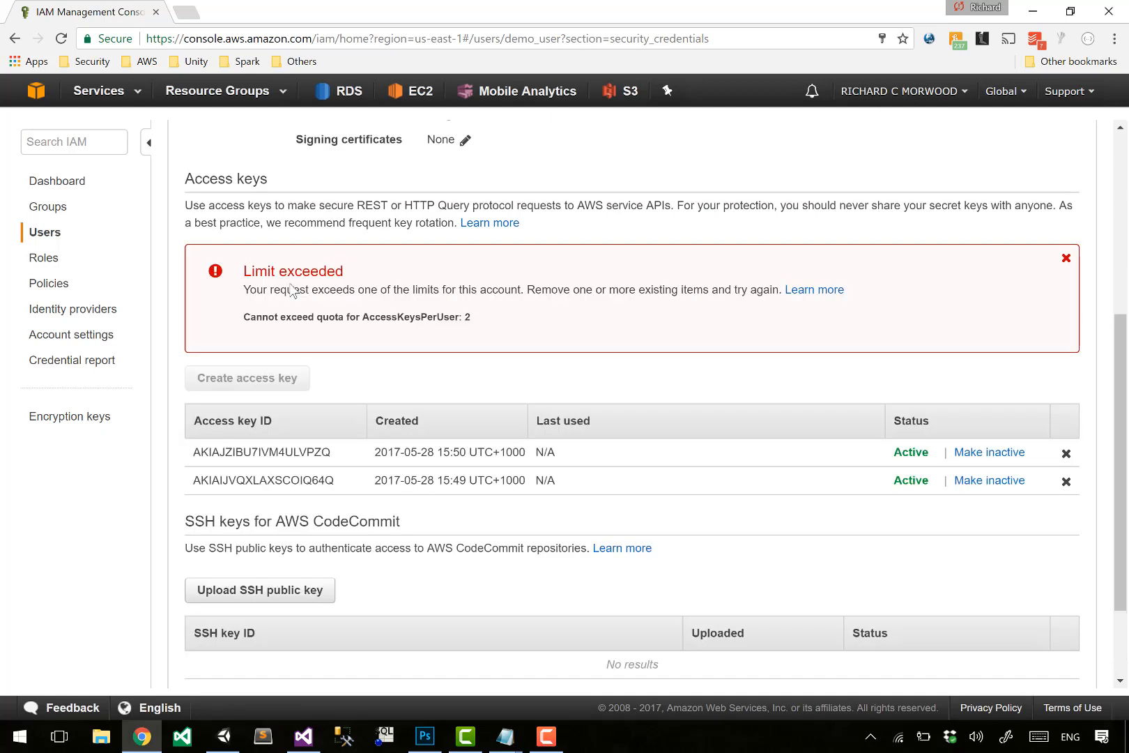
{"action": "left_click_drag", "start_coordinate": [297, 196], "coordinate": [496, 212]}
{"action": "left_click", "coordinate": [496, 216]}
{"action": "scroll", "coordinate": [501, 265], "scroll_direction": "up", "scroll_amount": 2}
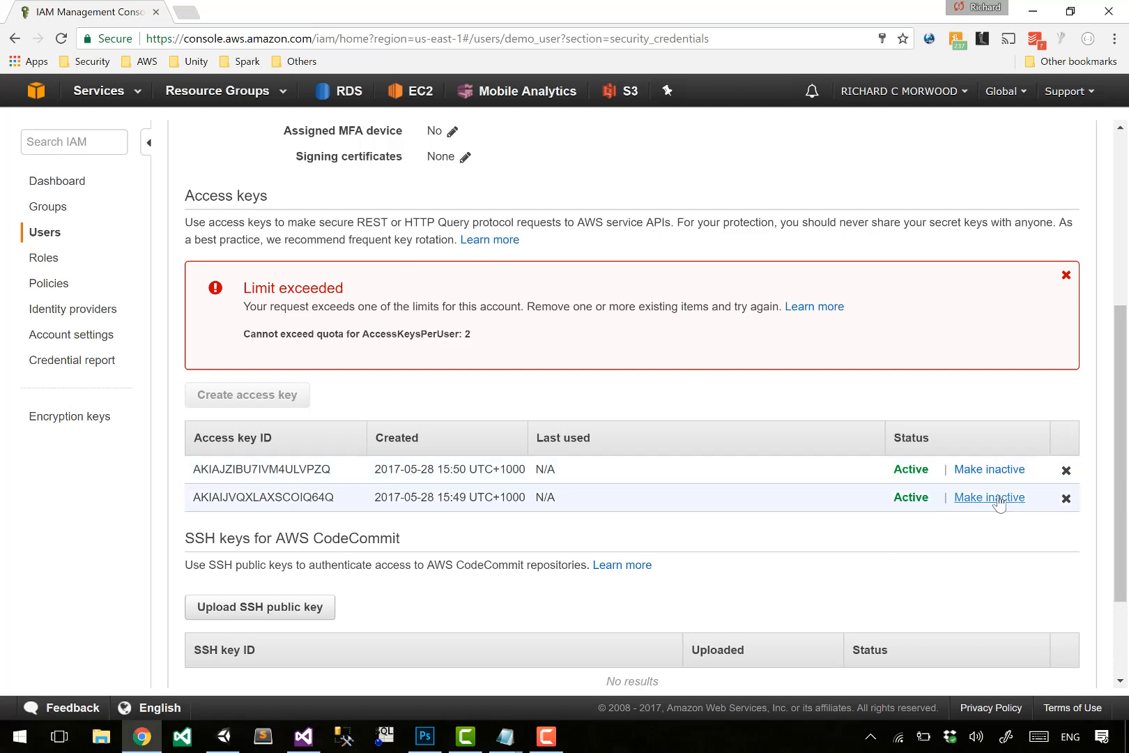
Step: Make the newer access key inactive and delete it
{"action": "left_click", "coordinate": [998, 469]}
{"action": "left_click", "coordinate": [1065, 470]}
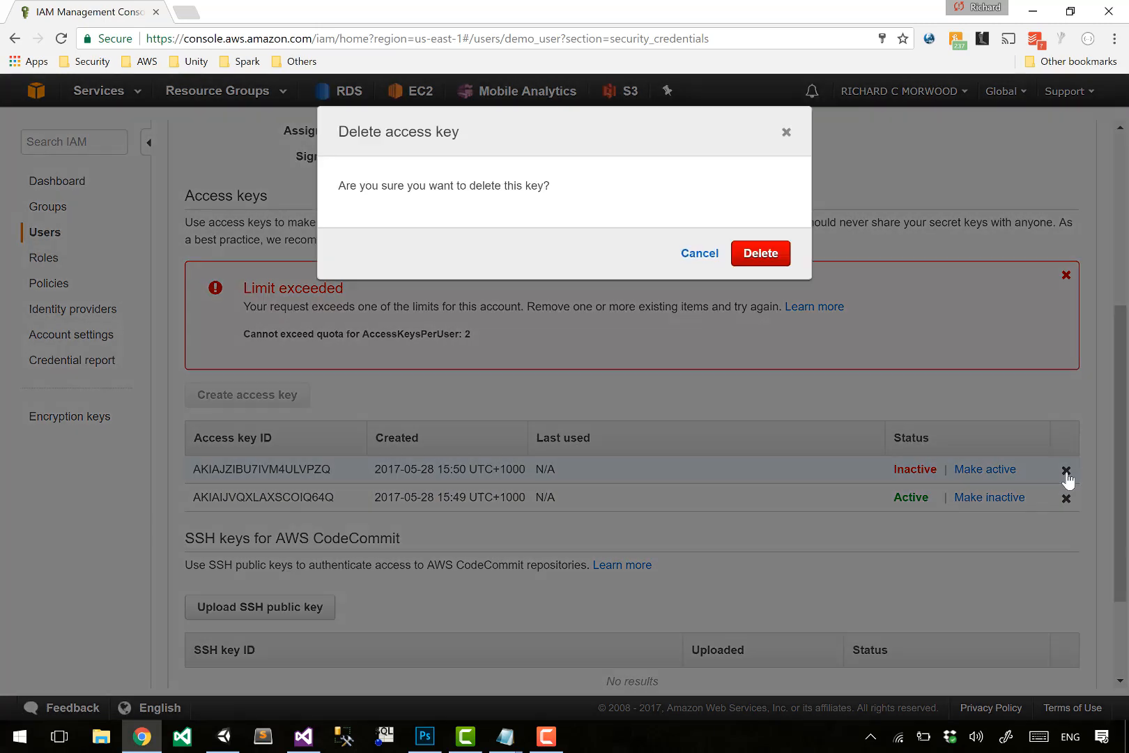
{"action": "left_click_drag", "start_coordinate": [407, 221], "coordinate": [609, 221]}
{"action": "left_click", "coordinate": [610, 222]}
{"action": "left_click", "coordinate": [773, 288]}
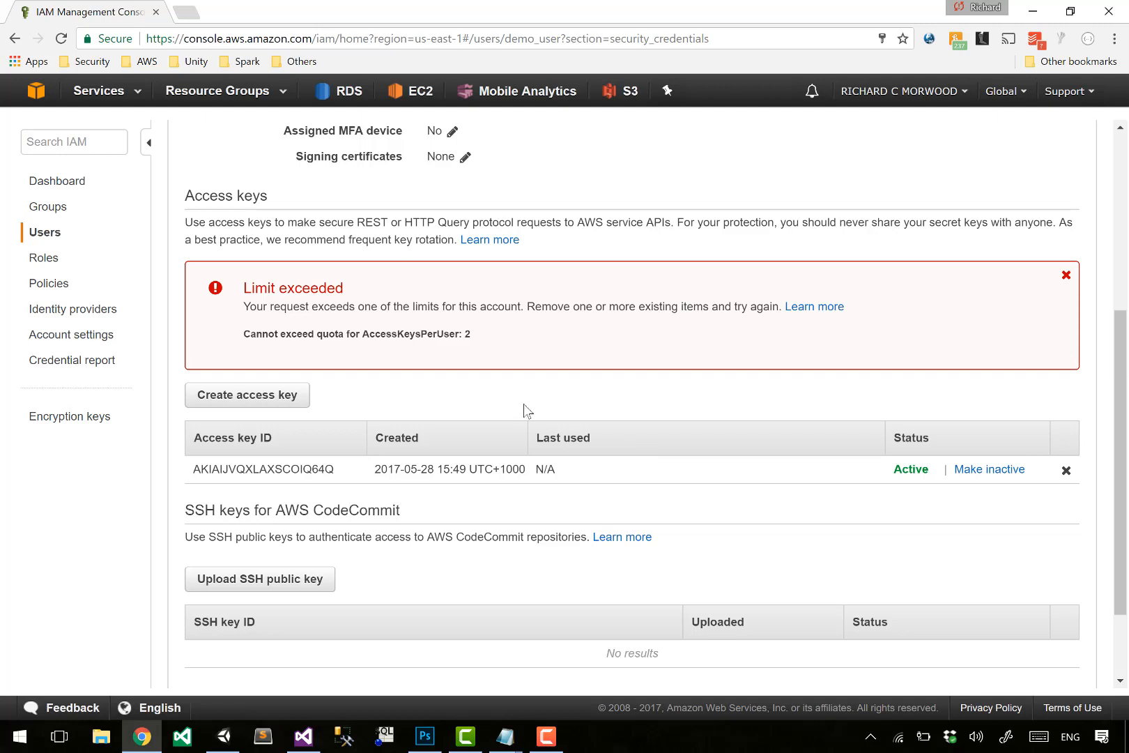
Step: Copy the console login link into the first line of Notepad
{"action": "scroll", "coordinate": [530, 366], "scroll_direction": "up", "scroll_amount": 5}
{"action": "left_click_drag", "start_coordinate": [671, 407], "coordinate": [427, 404]}
{"action": "key", "text": "alt+Tab"}
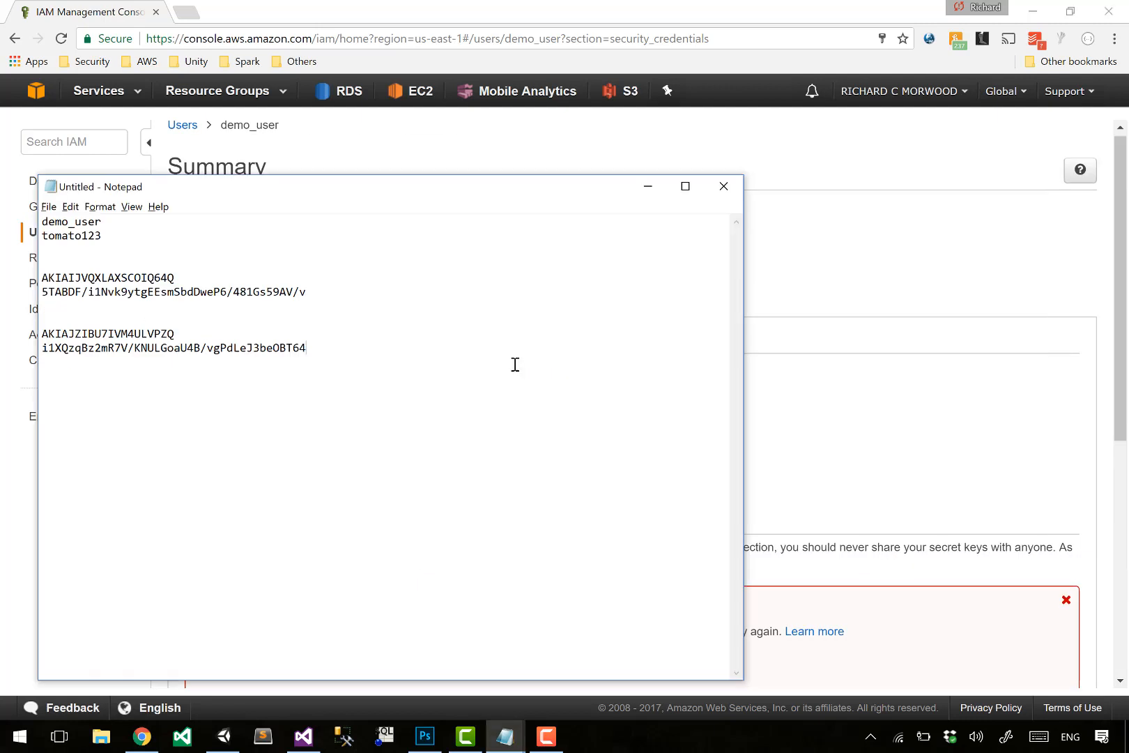
{"action": "key", "text": "Return"}
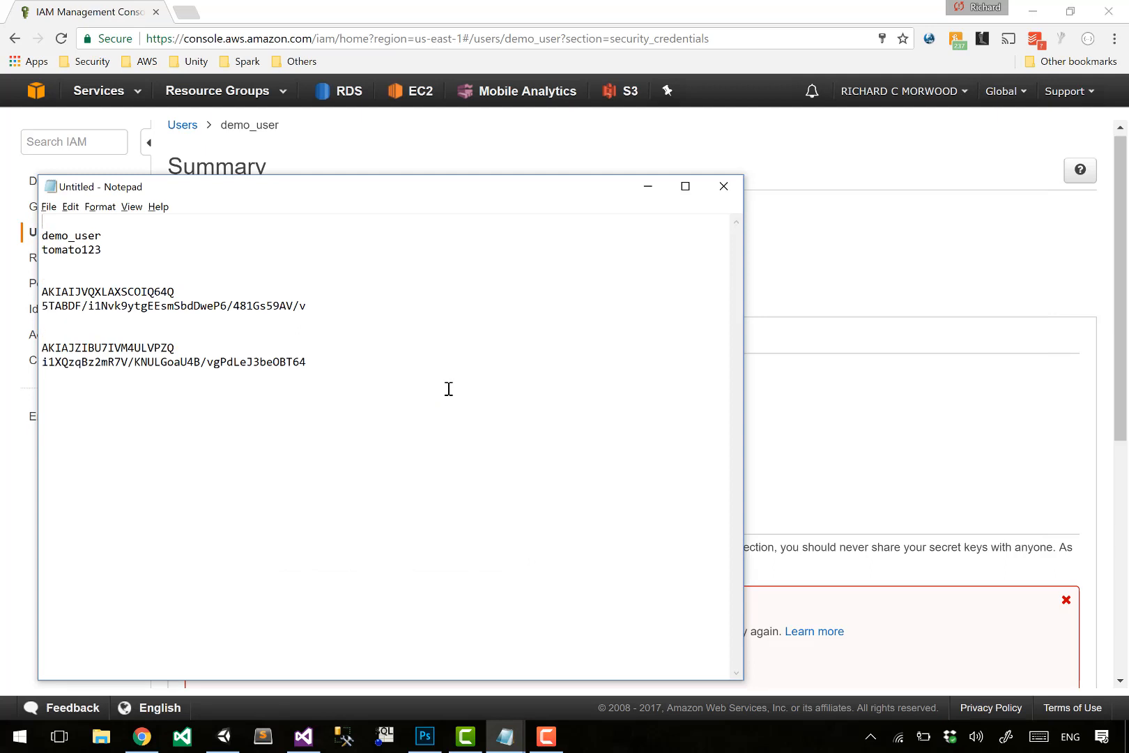
{"action": "type", "text": "https://astv.signin.aws.amazon.com/console"}
{"action": "key", "text": "Down"}
{"action": "key", "text": "shift+Home"}
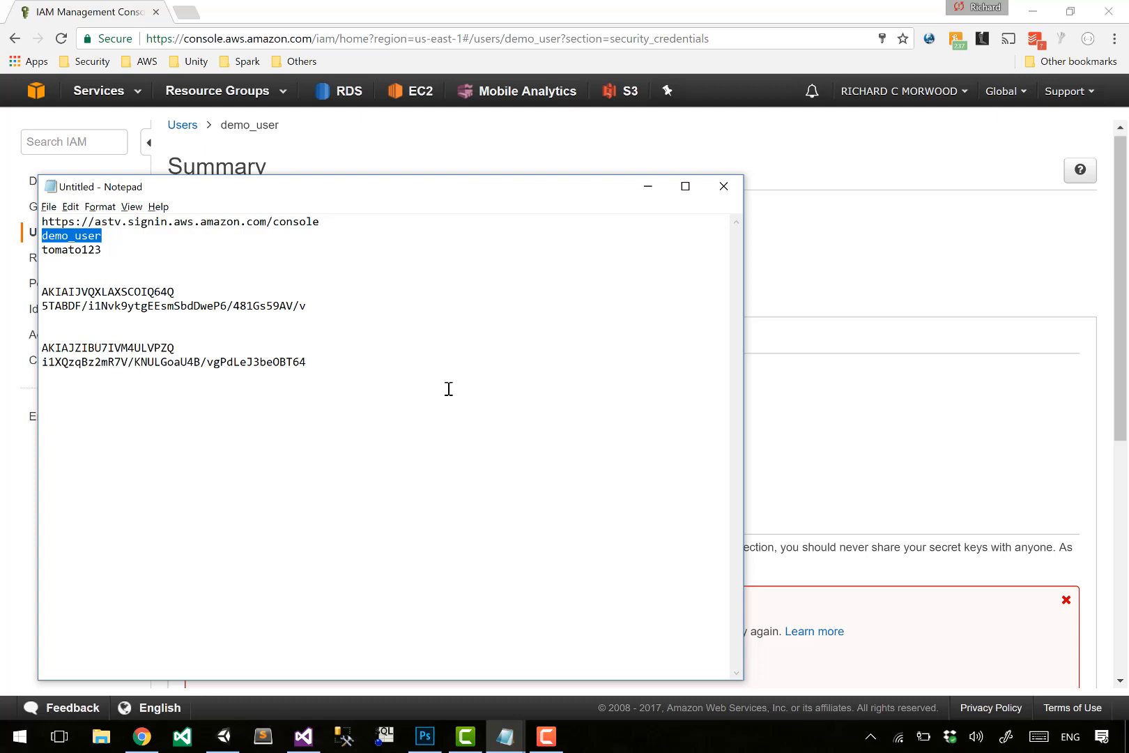
Step: Sign out of the AWS console
{"action": "left_click", "coordinate": [648, 314]}
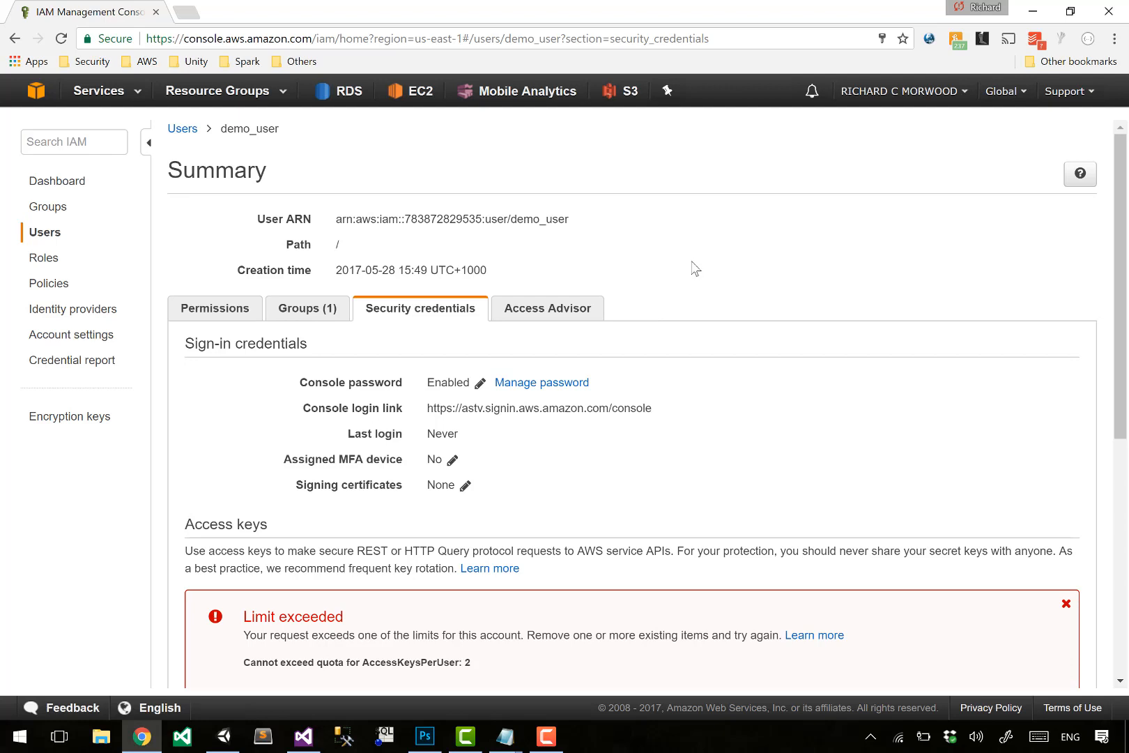
{"action": "left_click", "coordinate": [946, 101]}
{"action": "left_click", "coordinate": [862, 246]}
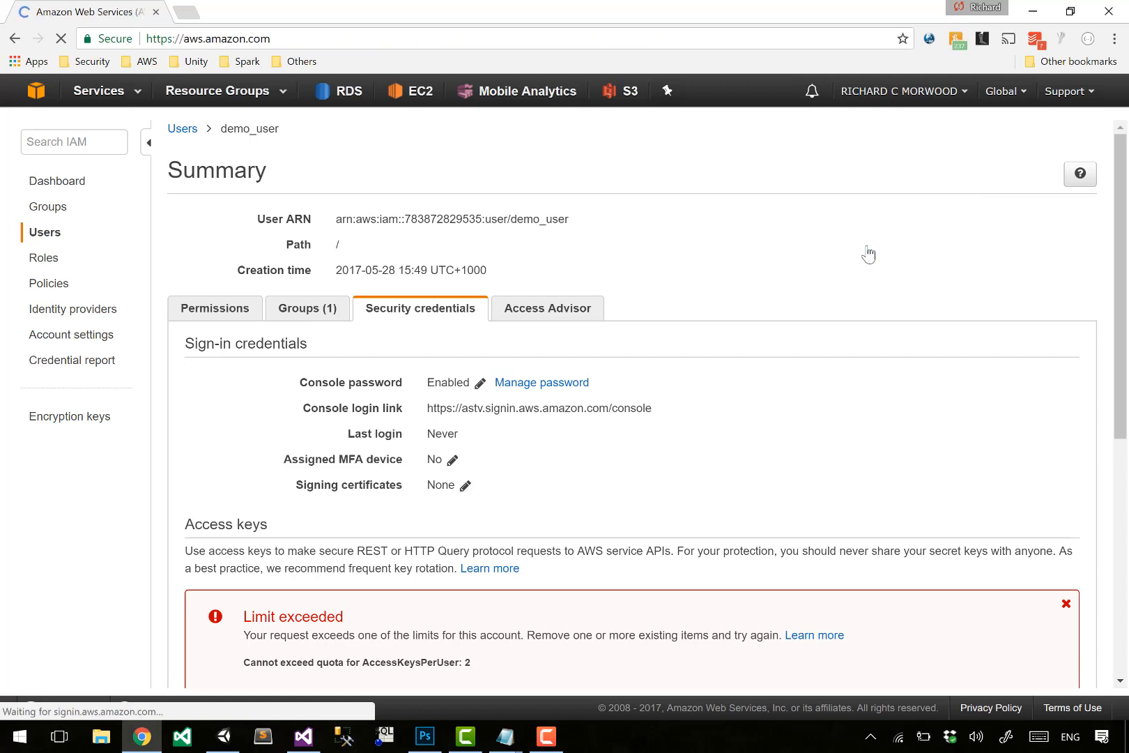
Step: Copy the console login link from Notepad
{"action": "key", "text": "alt+Tab"}
{"action": "key", "text": "ctrl+Home"}
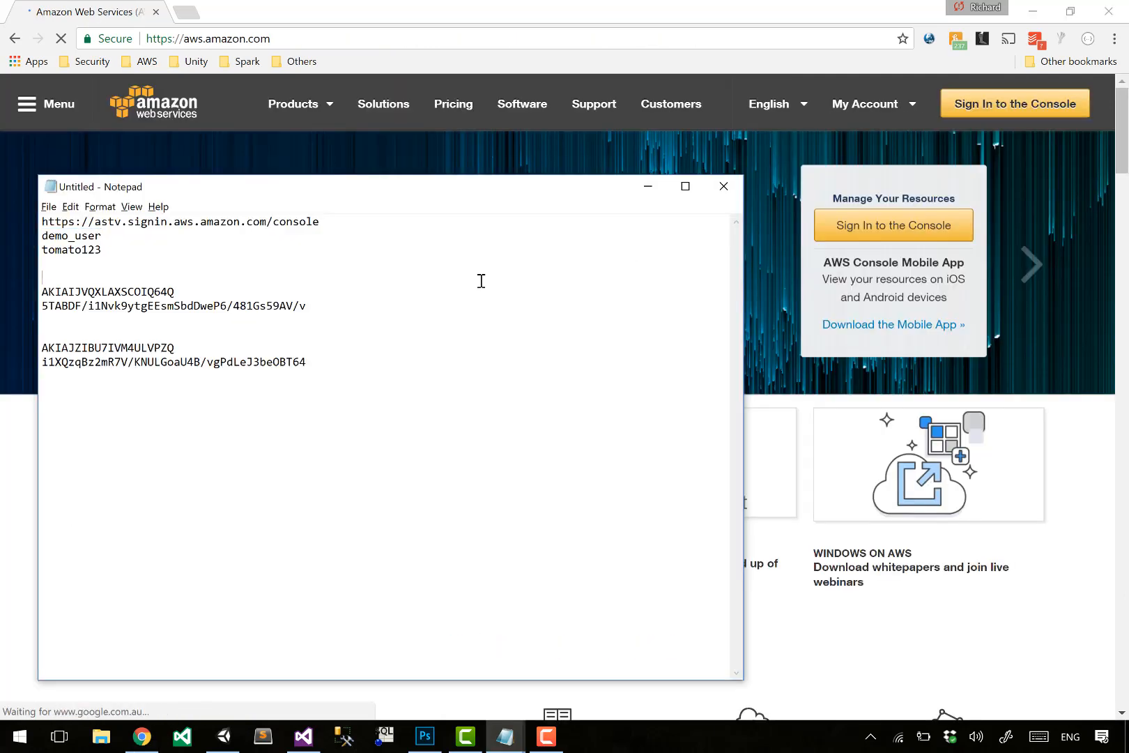
{"action": "key", "text": "shift+End"}
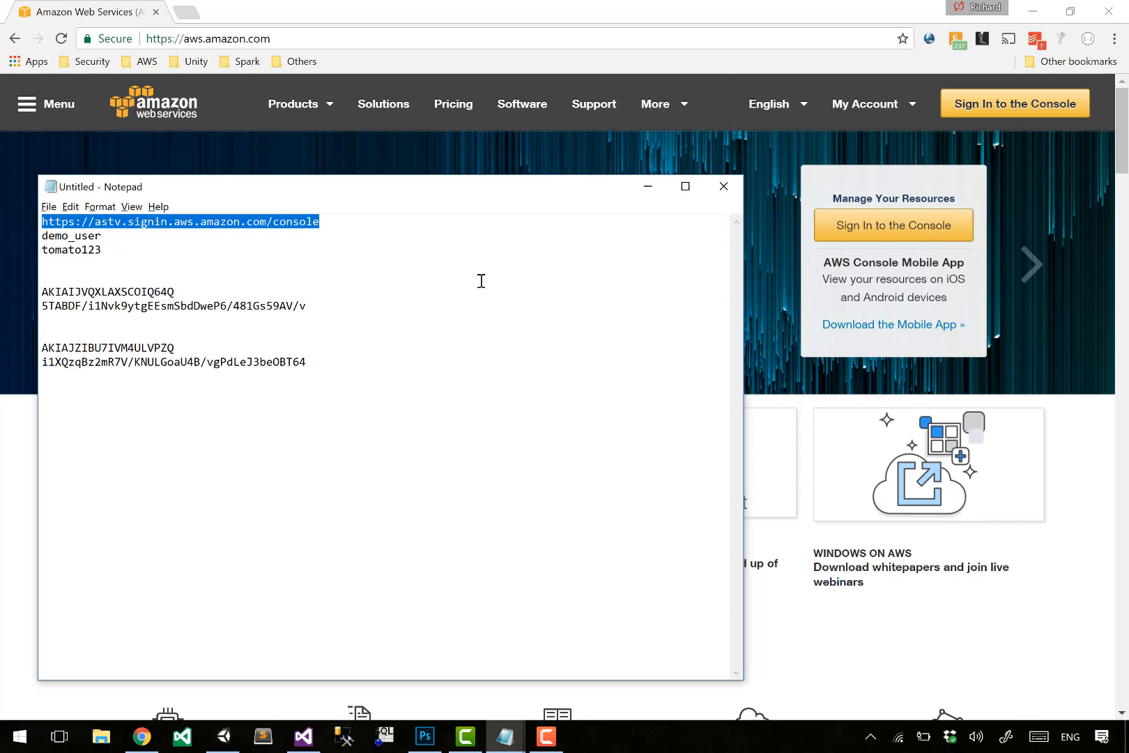
{"action": "key", "text": "ctrl+c"}
{"action": "key", "text": "alt+Tab"}
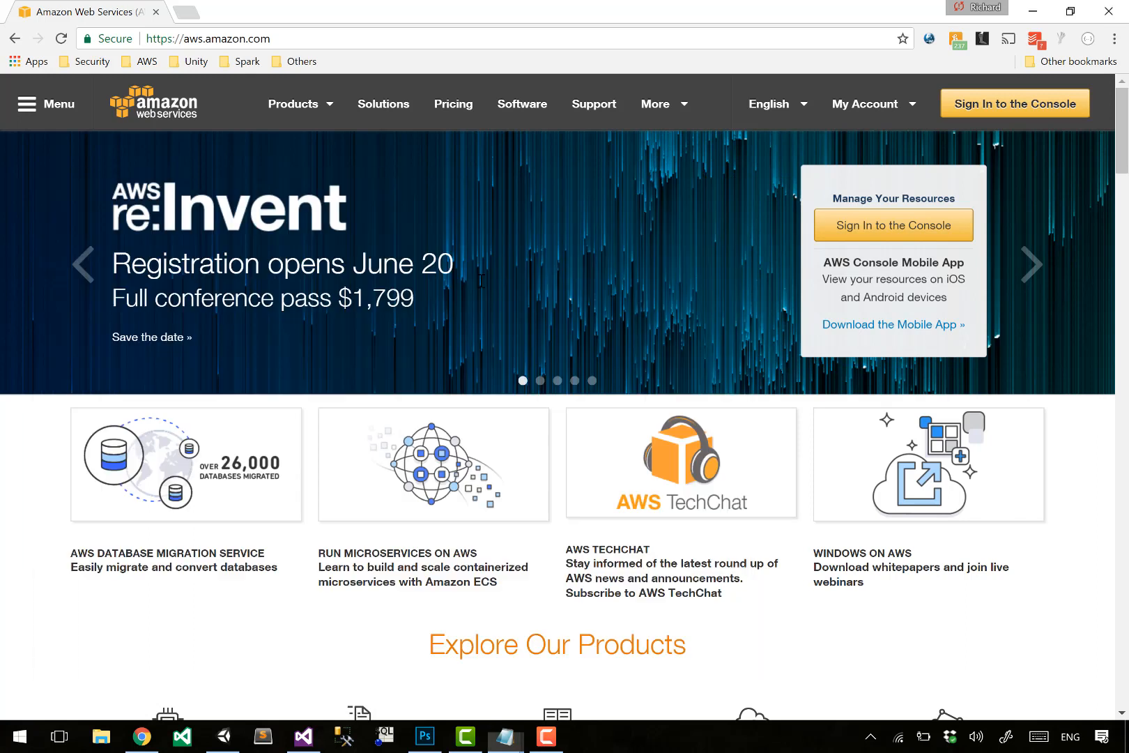
Step: Open the copied console login link in the browser
{"action": "left_click", "coordinate": [467, 40]}
{"action": "key", "text": "ctrl+v"}
{"action": "key", "text": "Return"}
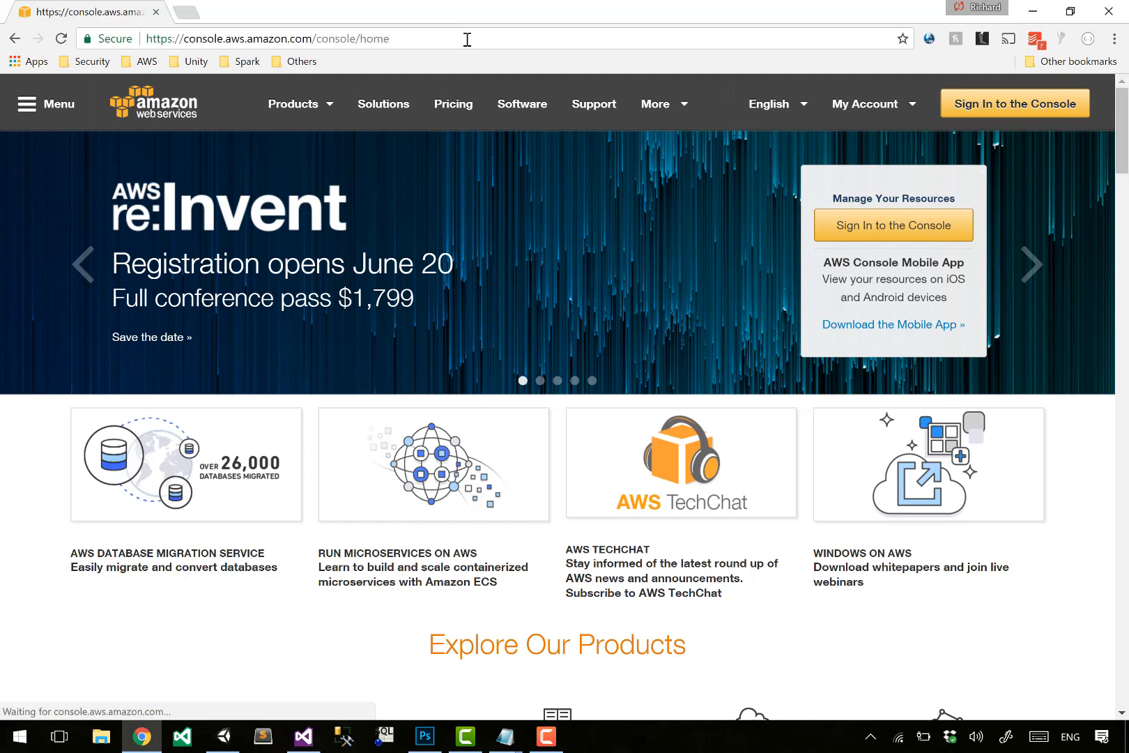
Step: Copy the demo_user password line from Notepad and return to the browser
{"action": "key", "text": "alt+Tab"}
{"action": "key", "text": "Down"}
{"action": "key", "text": "Down"}
{"action": "key", "text": "shift+Home"}
{"action": "key", "text": "ctrl+c"}
{"action": "key", "text": "alt+Tab"}
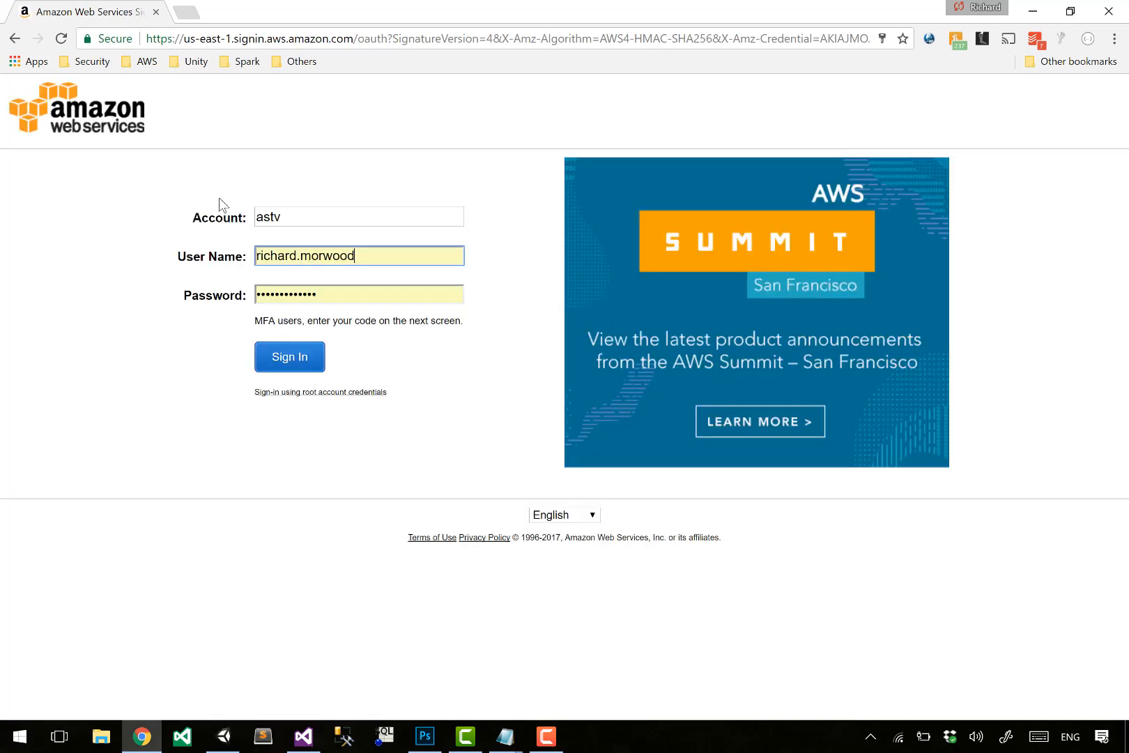
{"action": "left_click", "coordinate": [382, 258]}
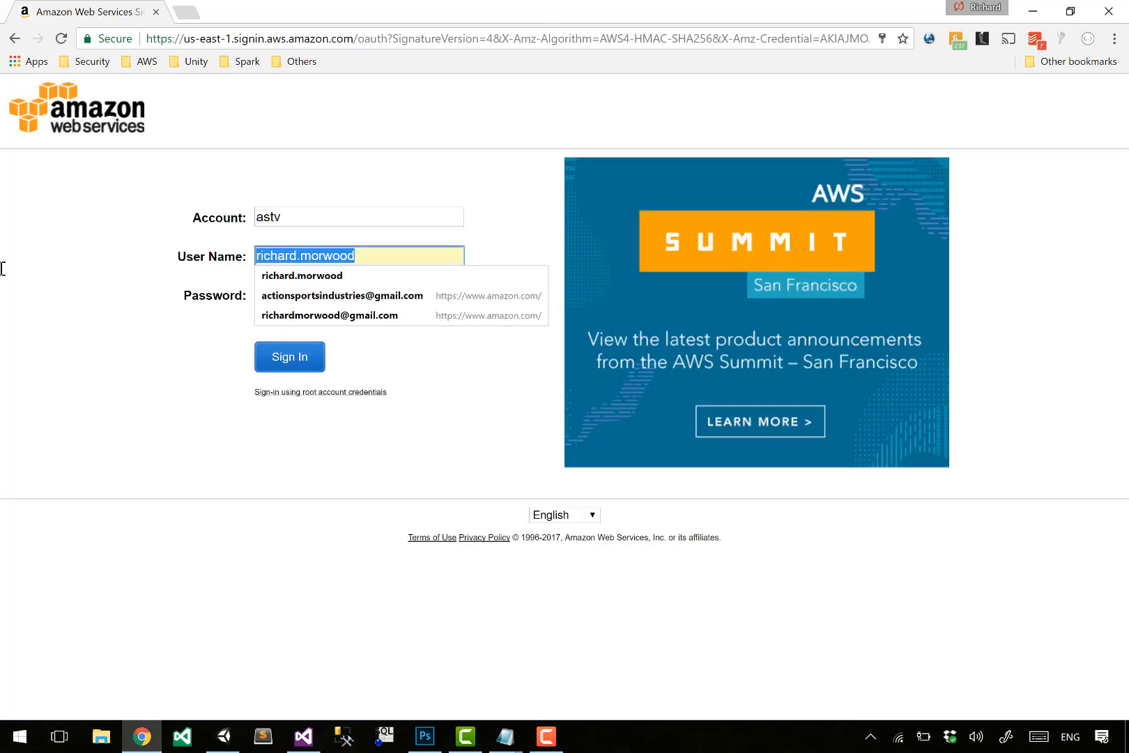
{"action": "left_click", "coordinate": [336, 228]}
{"action": "left_click_drag", "start_coordinate": [369, 256], "coordinate": [2, 239]}
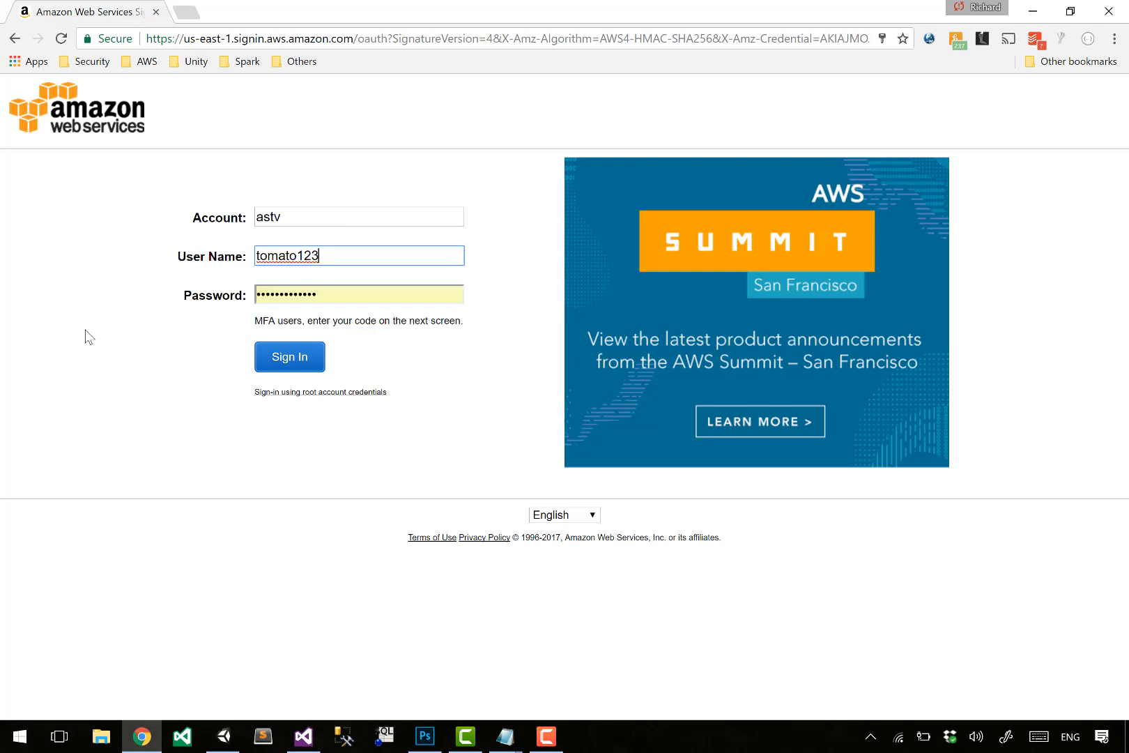
{"action": "key", "text": "ctrl+a"}
{"action": "key", "text": "BackSpace"}
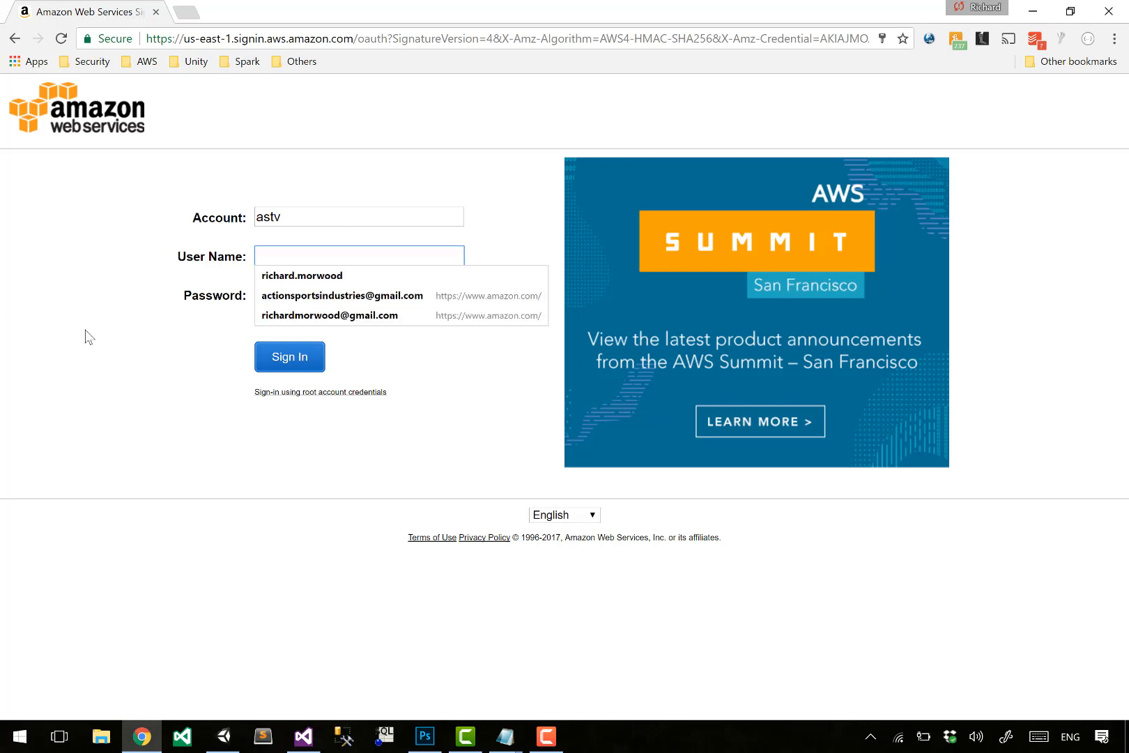
Step: Sign in as demo_user, pasting the user's password into the password field
{"action": "type", "text": "demo_user"}
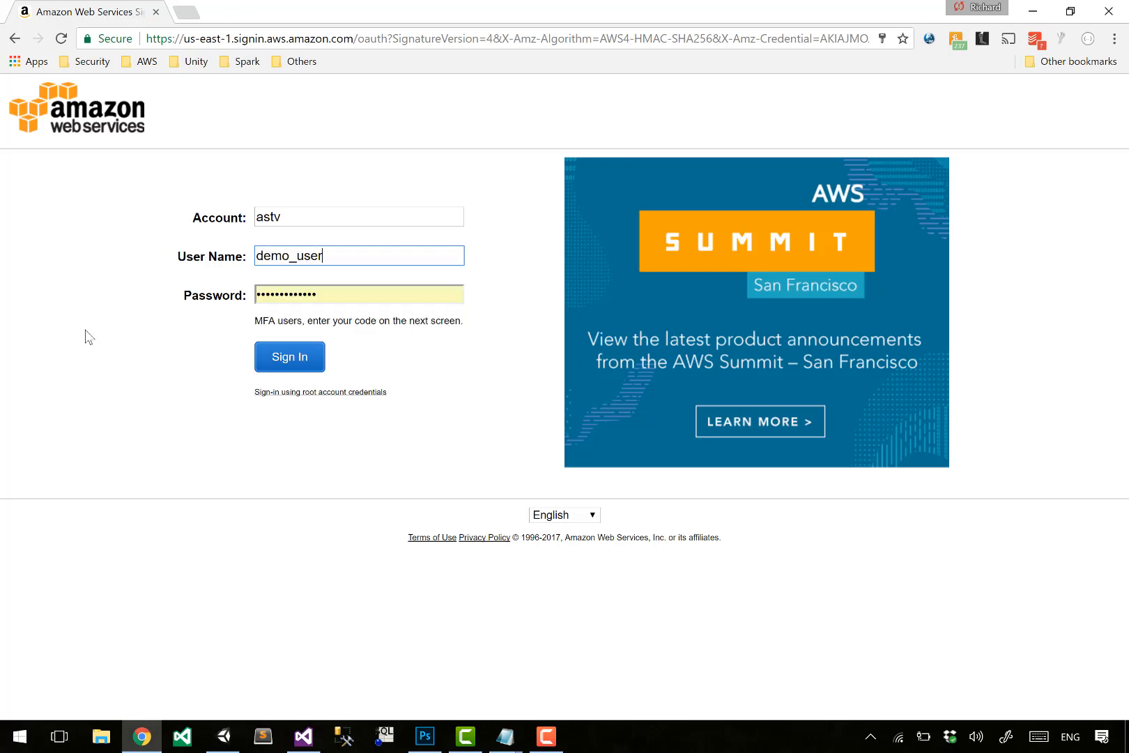
{"action": "key", "text": "Tab"}
{"action": "key", "text": "ctrl+v"}
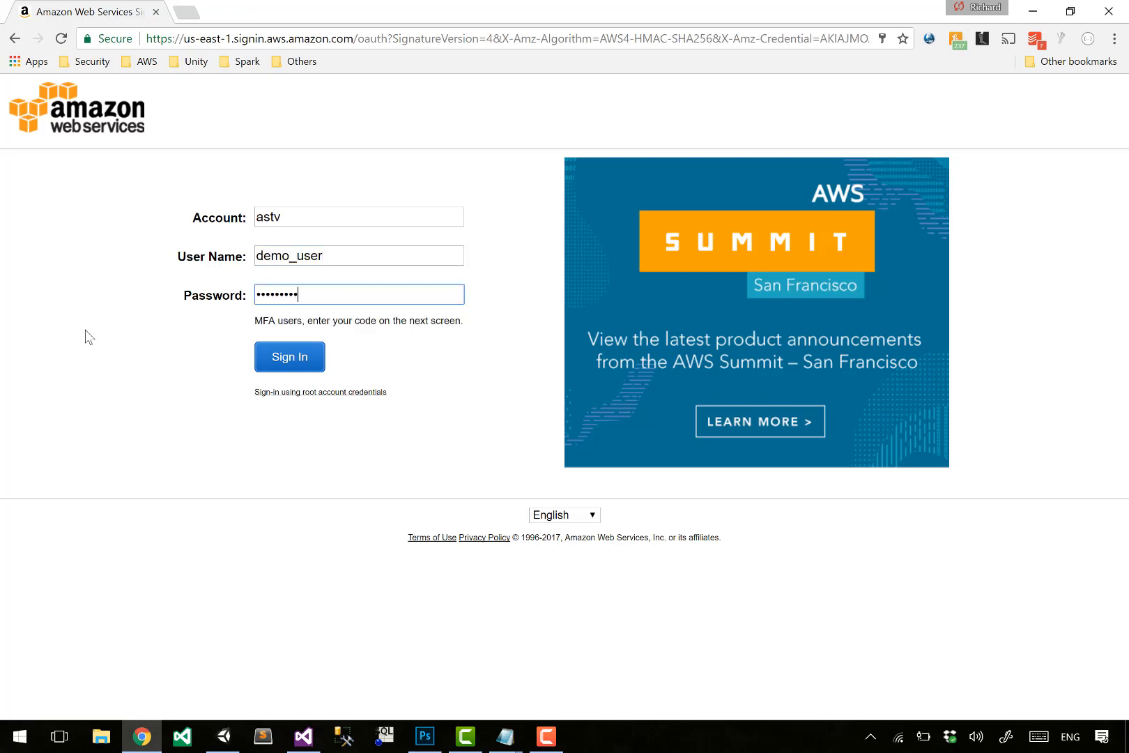
{"action": "left_click", "coordinate": [291, 367]}
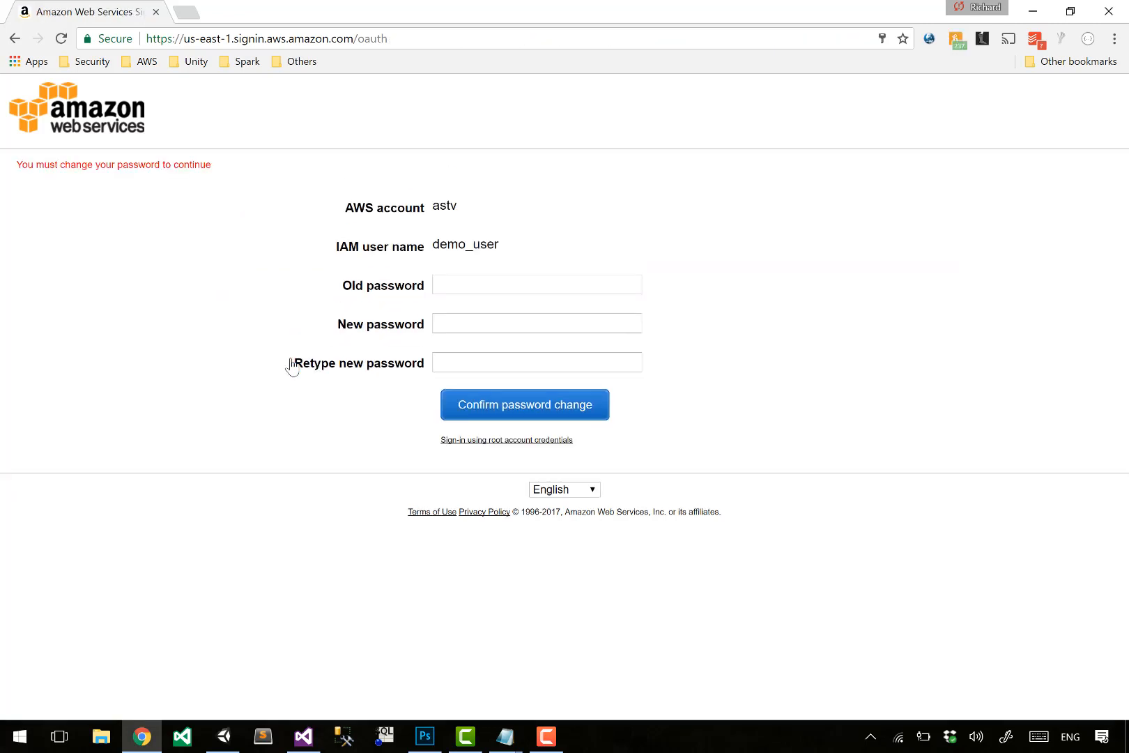
Step: Enter the old password and a new password twice in the required password change form
{"action": "left_click_drag", "start_coordinate": [61, 166], "coordinate": [236, 169]}
{"action": "left_click", "coordinate": [388, 211]}
{"action": "left_click", "coordinate": [526, 287]}
{"action": "key", "text": "ctrl+v"}
{"action": "key", "text": "Tab"}
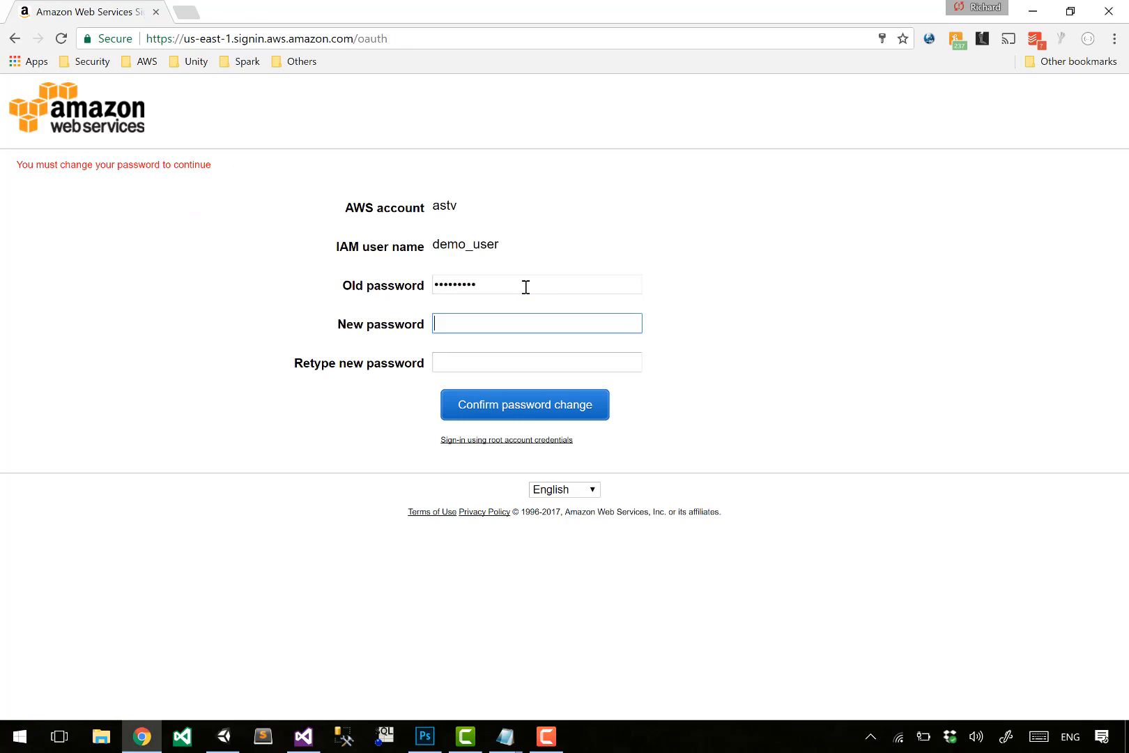
{"action": "type", "text": "•"}
{"action": "key", "text": "BackSpace"}
{"action": "type", "text": "•••••••••"}
{"action": "key", "text": "Tab"}
{"action": "type", "text": "••••"}
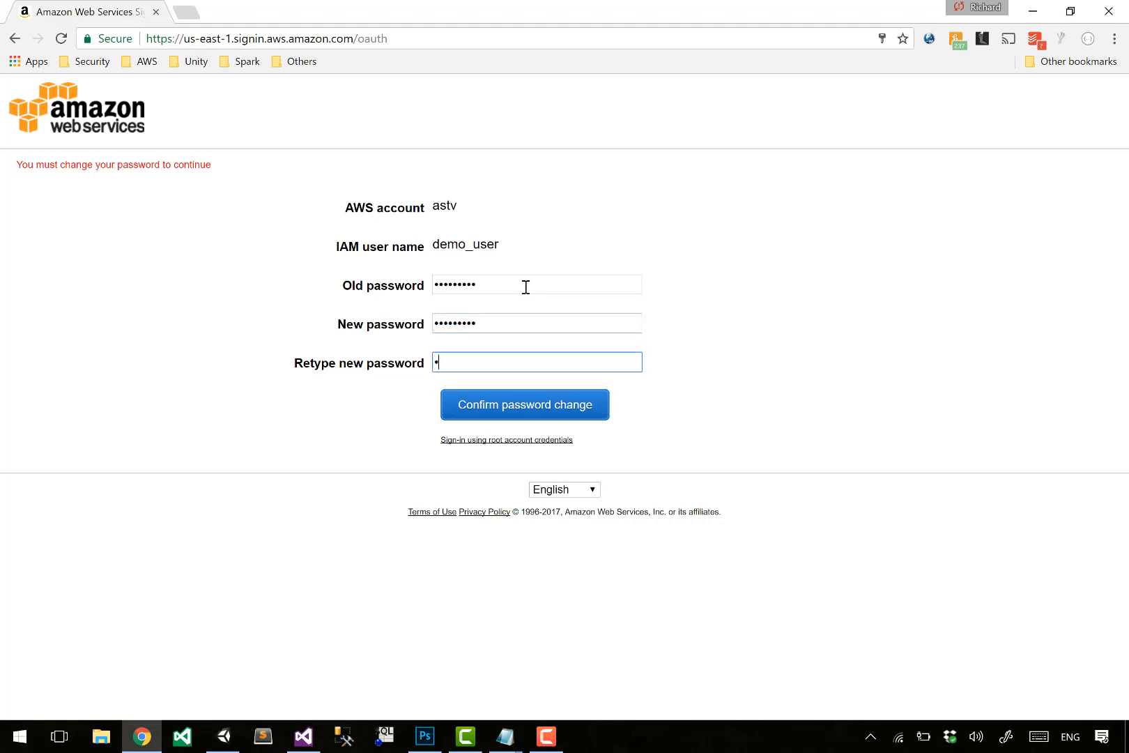
{"action": "type", "text": "•••••"}
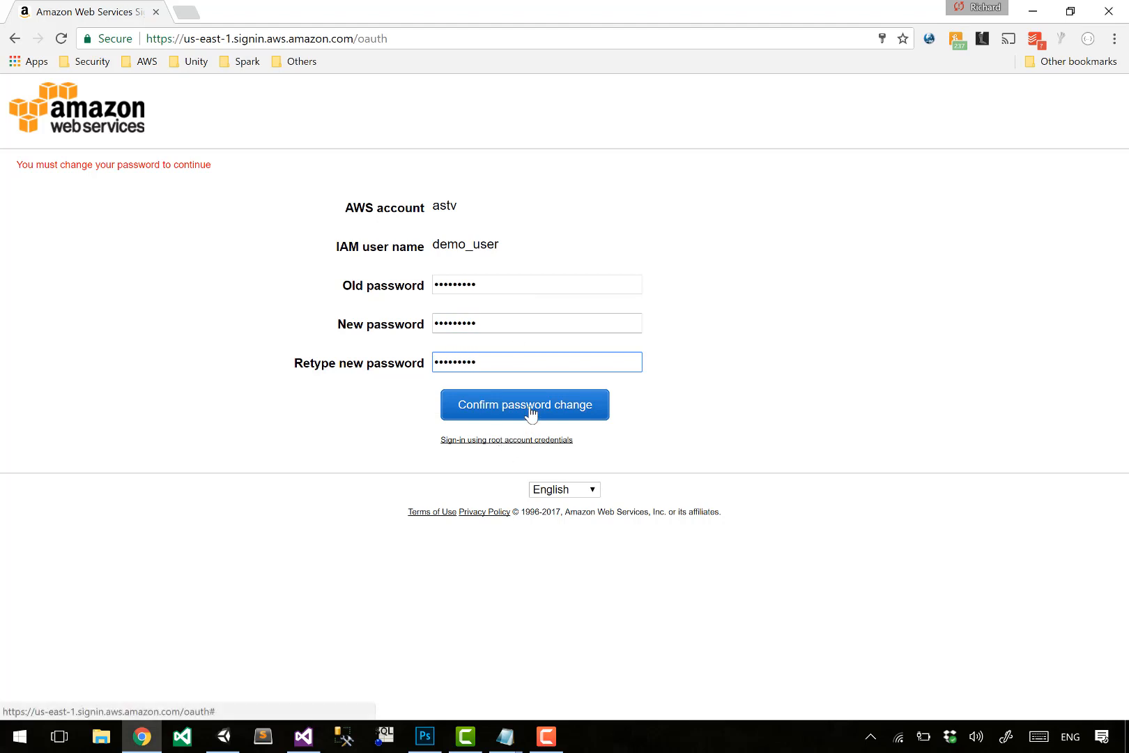
Step: Confirm the password change
{"action": "left_click", "coordinate": [417, 444]}
{"action": "left_click_drag", "start_coordinate": [417, 444], "coordinate": [622, 439]}
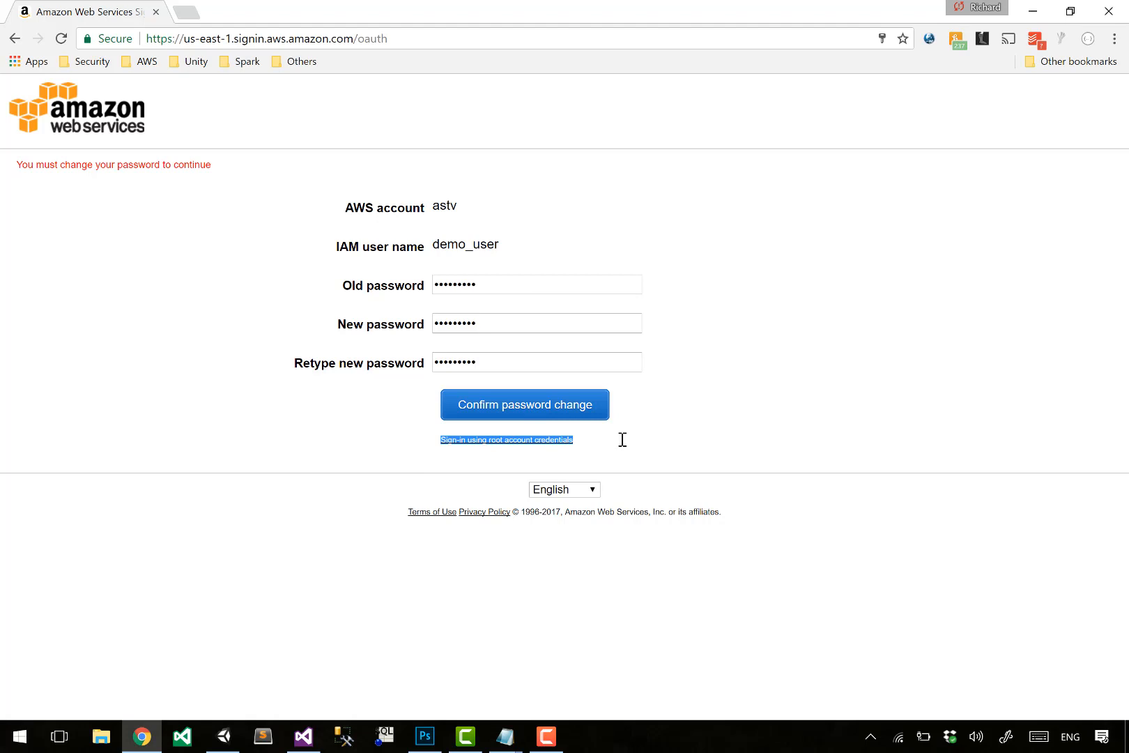
{"action": "left_click", "coordinate": [622, 439]}
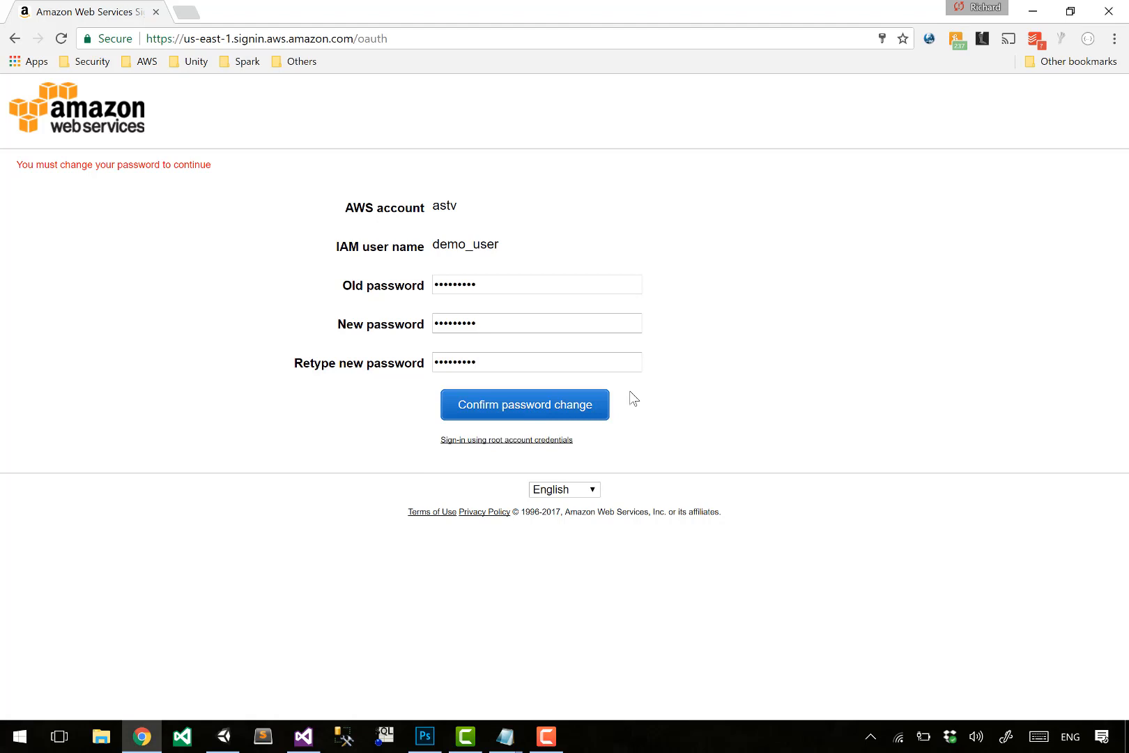
{"action": "left_click", "coordinate": [577, 409]}
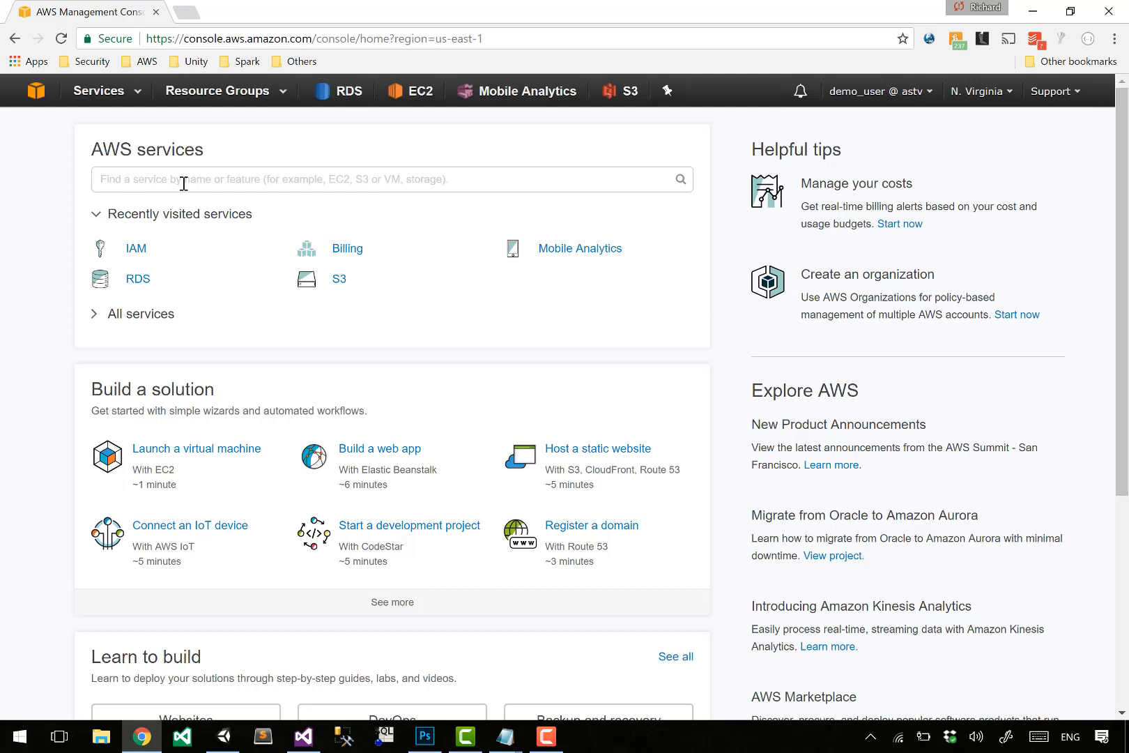
Step: Switch the region to Asia Pacific (Sydney) and open the EC2 service
{"action": "left_click", "coordinate": [997, 93]}
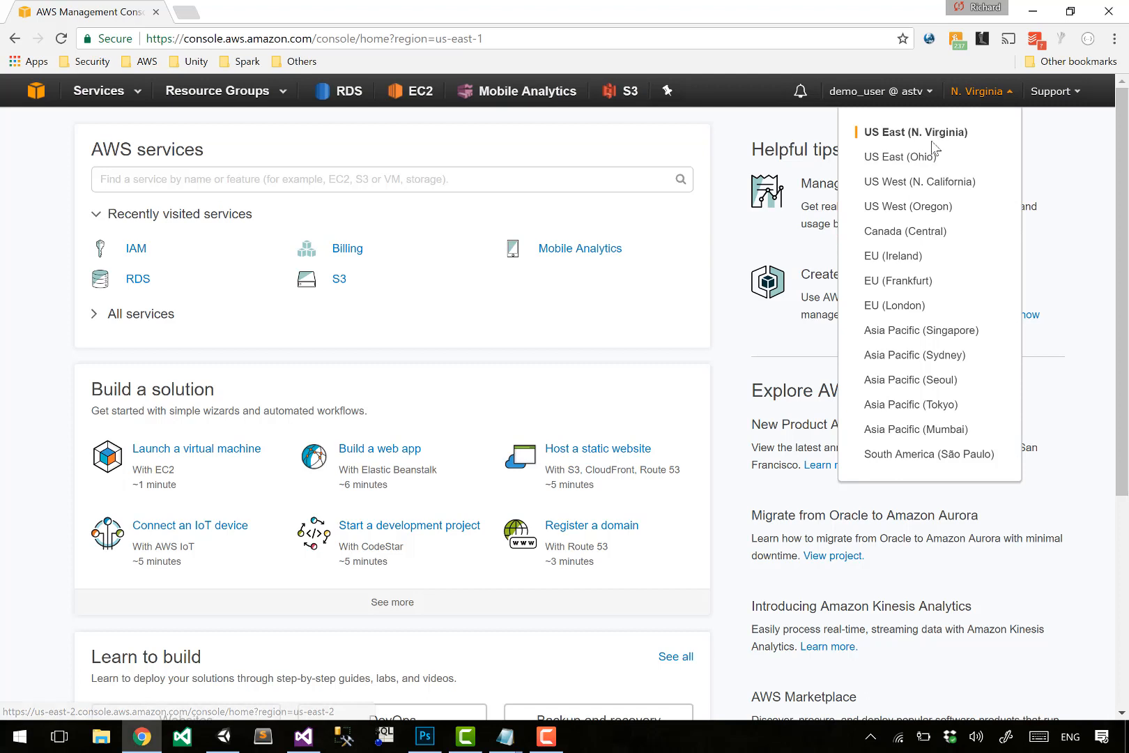
{"action": "left_click", "coordinate": [937, 359]}
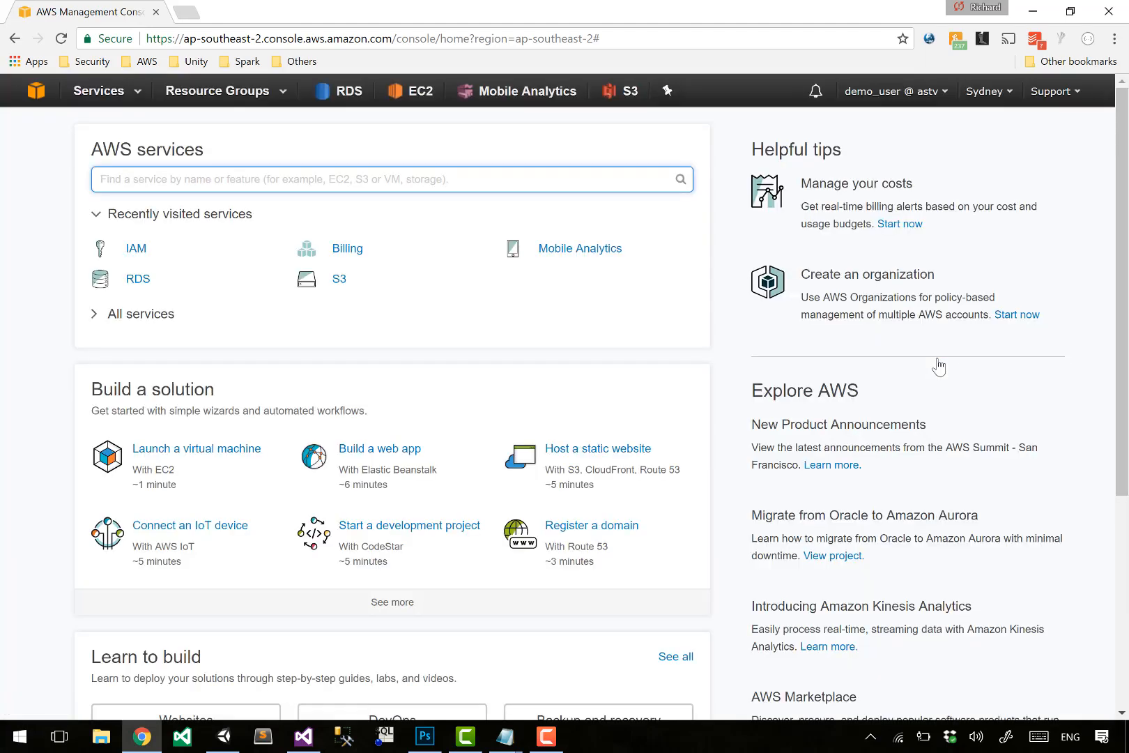
{"action": "left_click", "coordinate": [21, 321]}
{"action": "left_click", "coordinate": [268, 189]}
{"action": "type", "text": "ec2"}
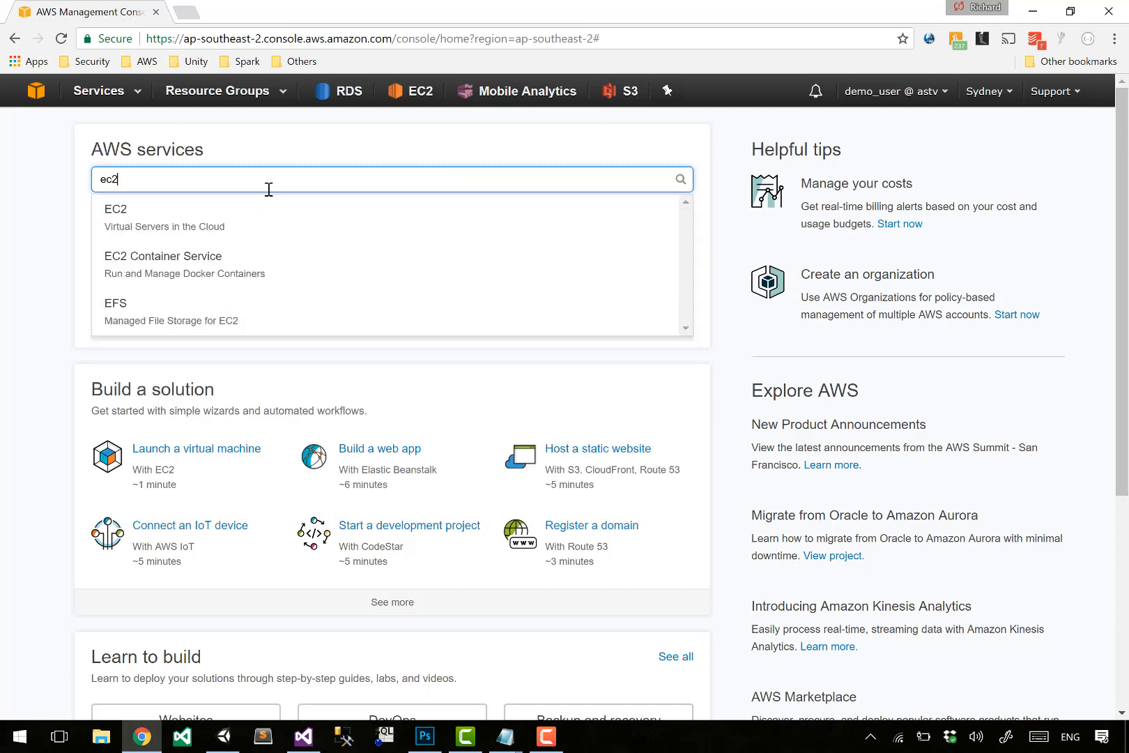
{"action": "left_click", "coordinate": [202, 239]}
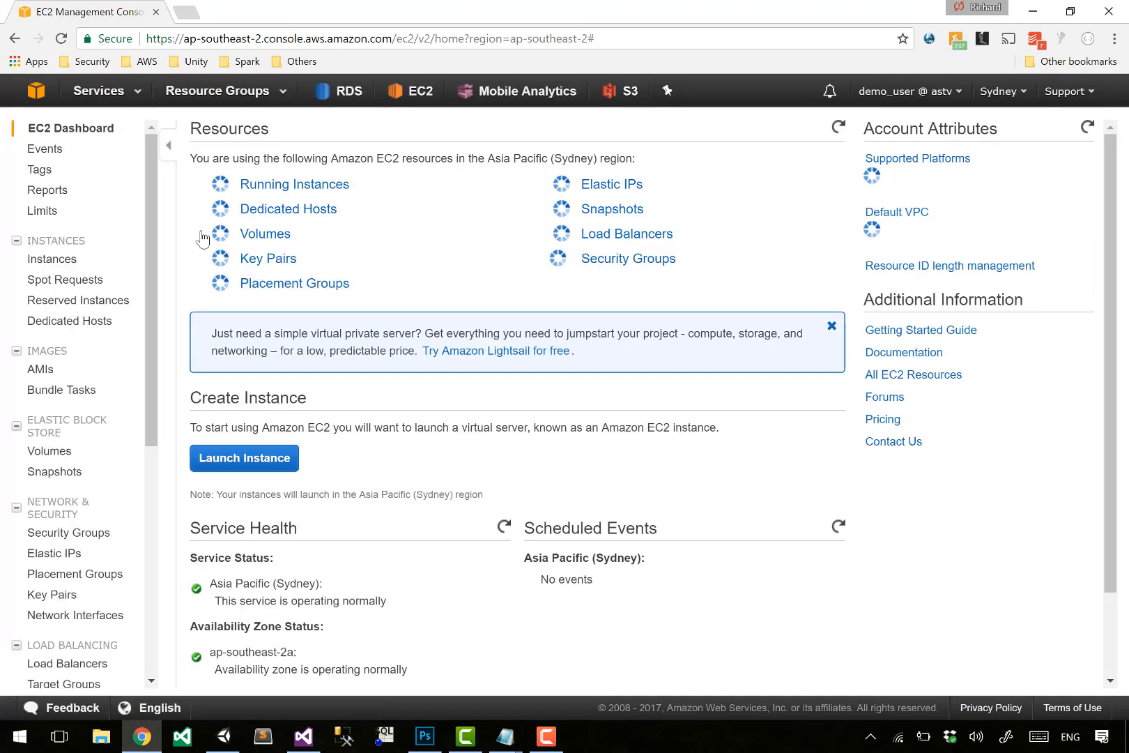
Step: Review the EC2 instances in the Sydney and Canada (Central) regions, ending back in Sydney
{"action": "left_click", "coordinate": [289, 187]}
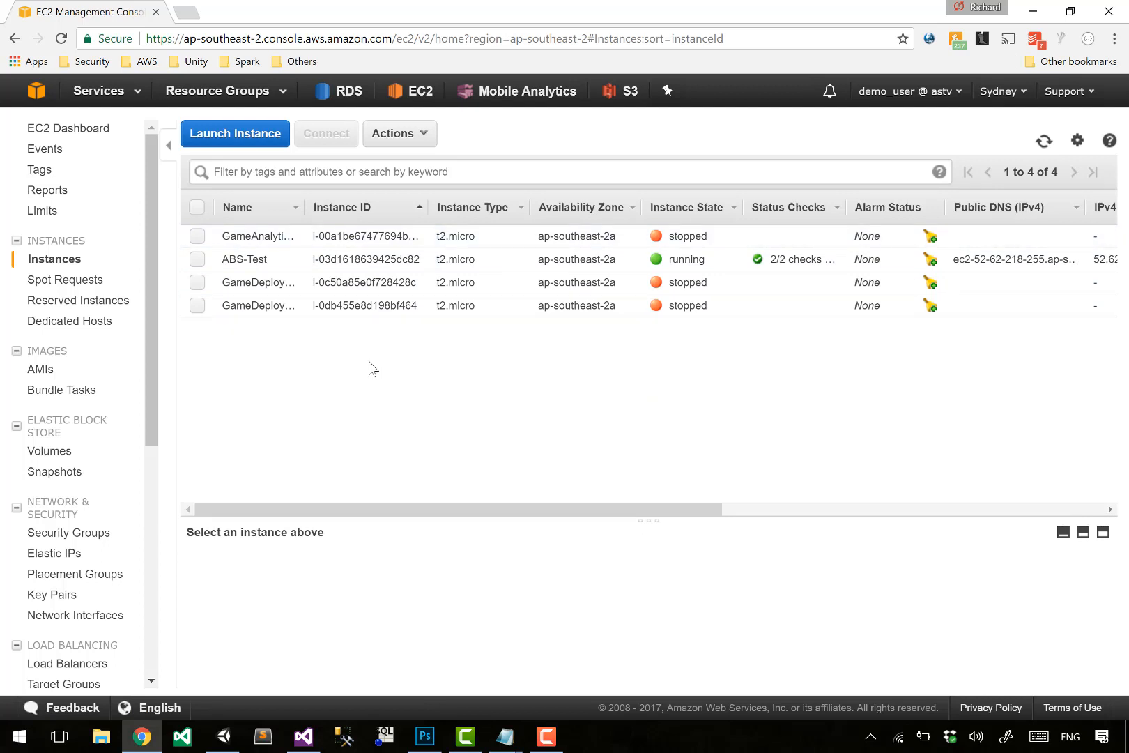
{"action": "left_click", "coordinate": [994, 103]}
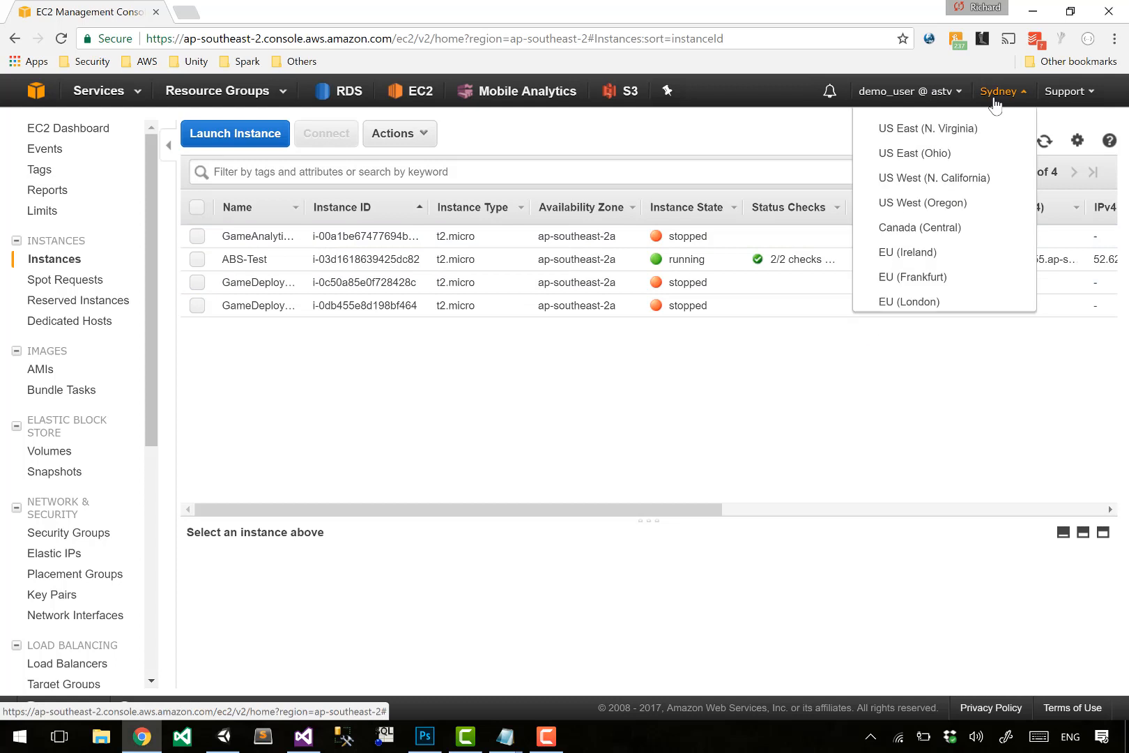
{"action": "left_click", "coordinate": [920, 240]}
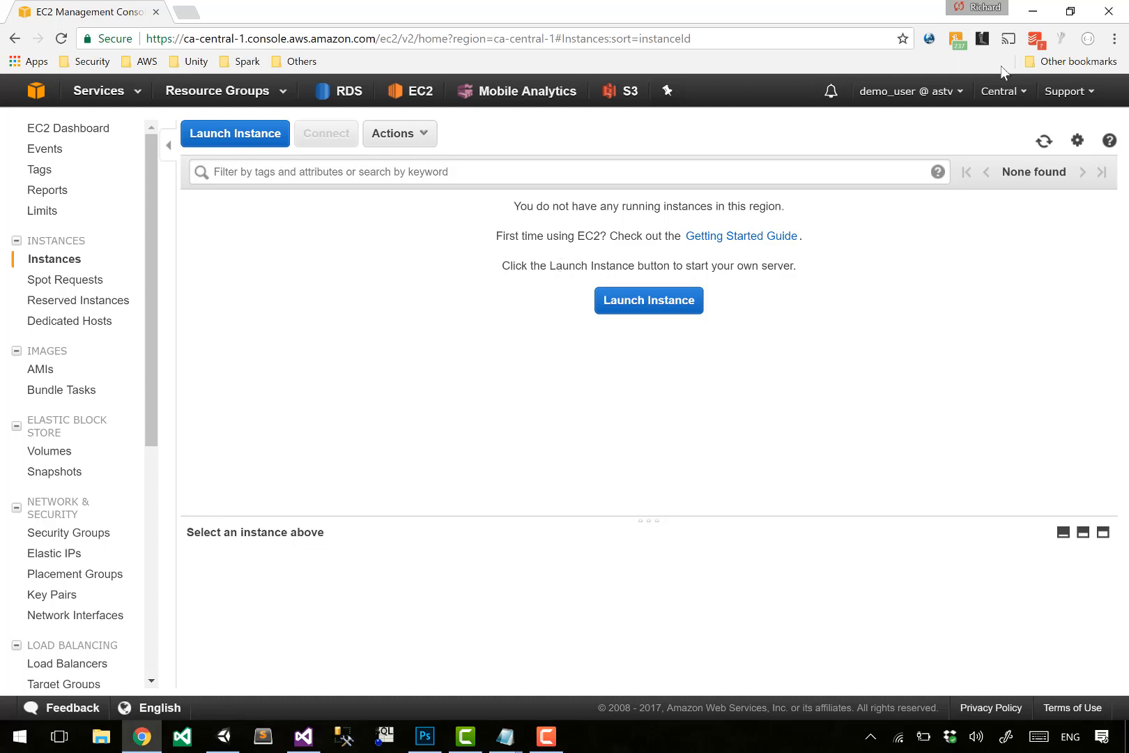
{"action": "left_click", "coordinate": [1007, 96]}
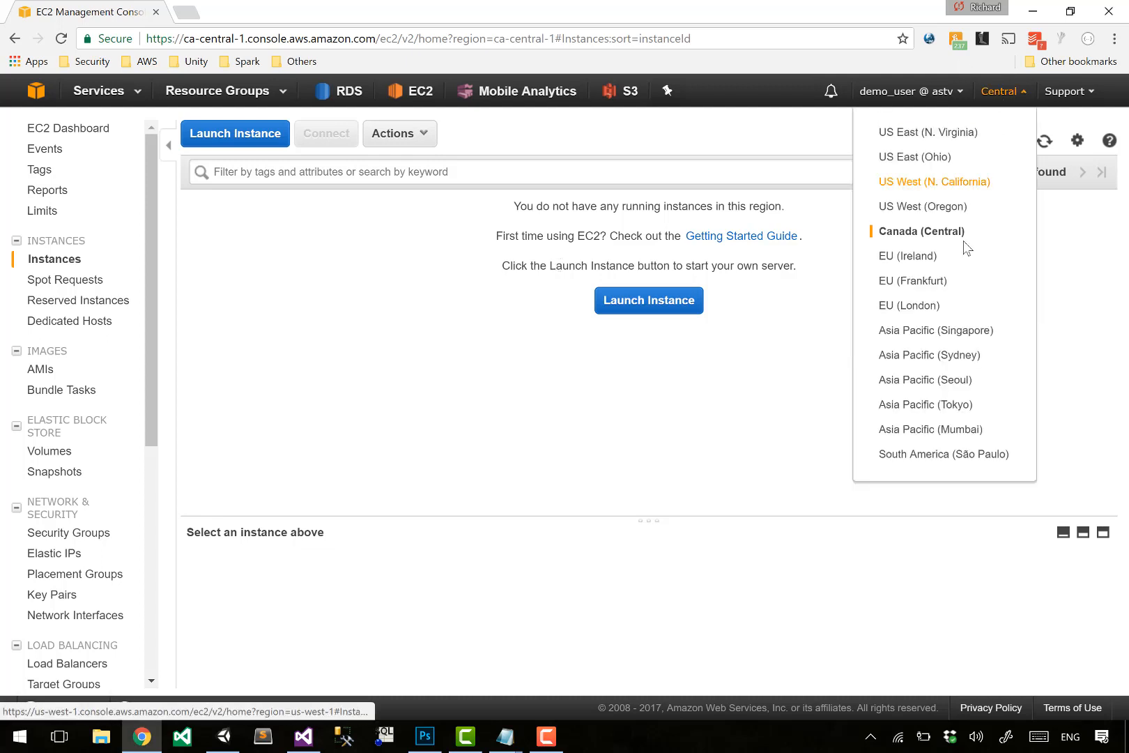
{"action": "left_click", "coordinate": [961, 359]}
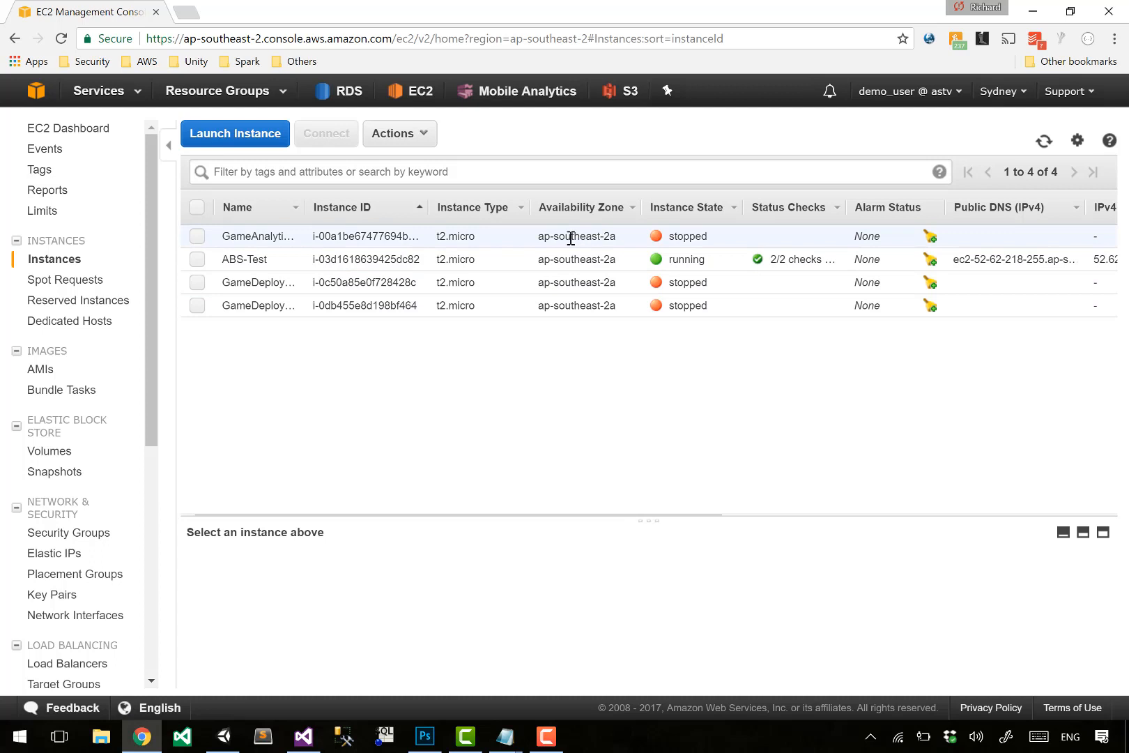
Step: Sort the instance list by name
{"action": "left_click_drag", "start_coordinate": [570, 237], "coordinate": [622, 236]}
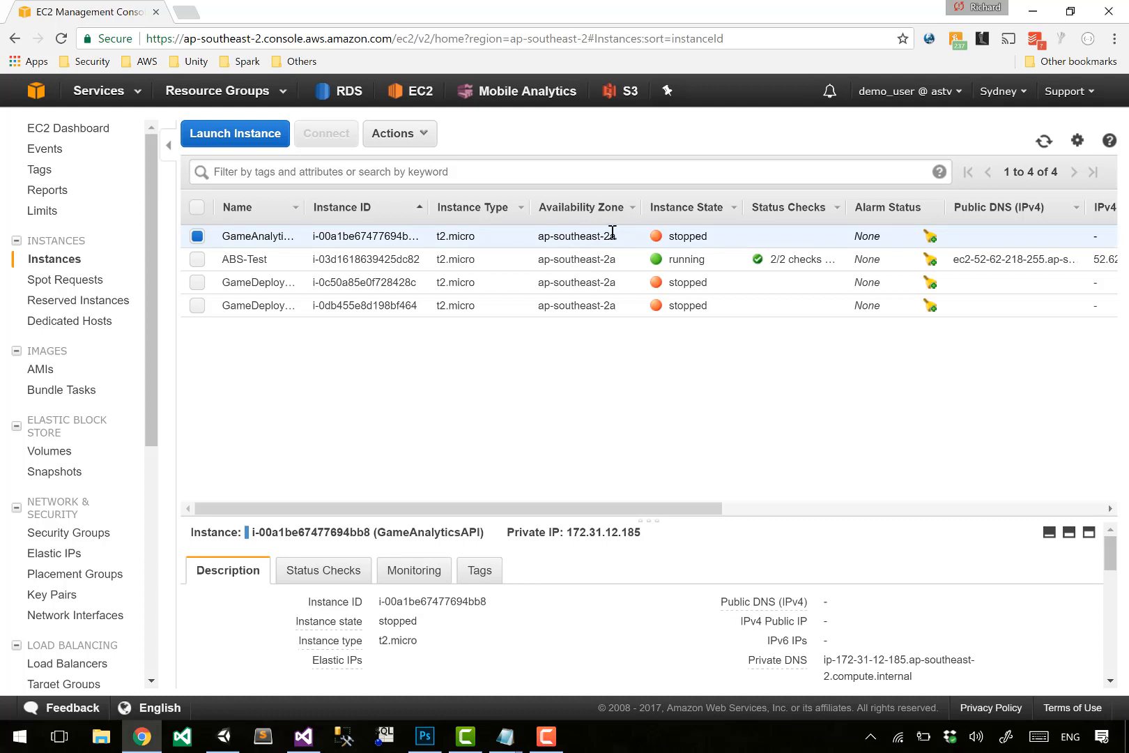
{"action": "left_click_drag", "start_coordinate": [611, 232], "coordinate": [626, 232]}
{"action": "left_click", "coordinate": [584, 348]}
{"action": "left_click", "coordinate": [197, 306]}
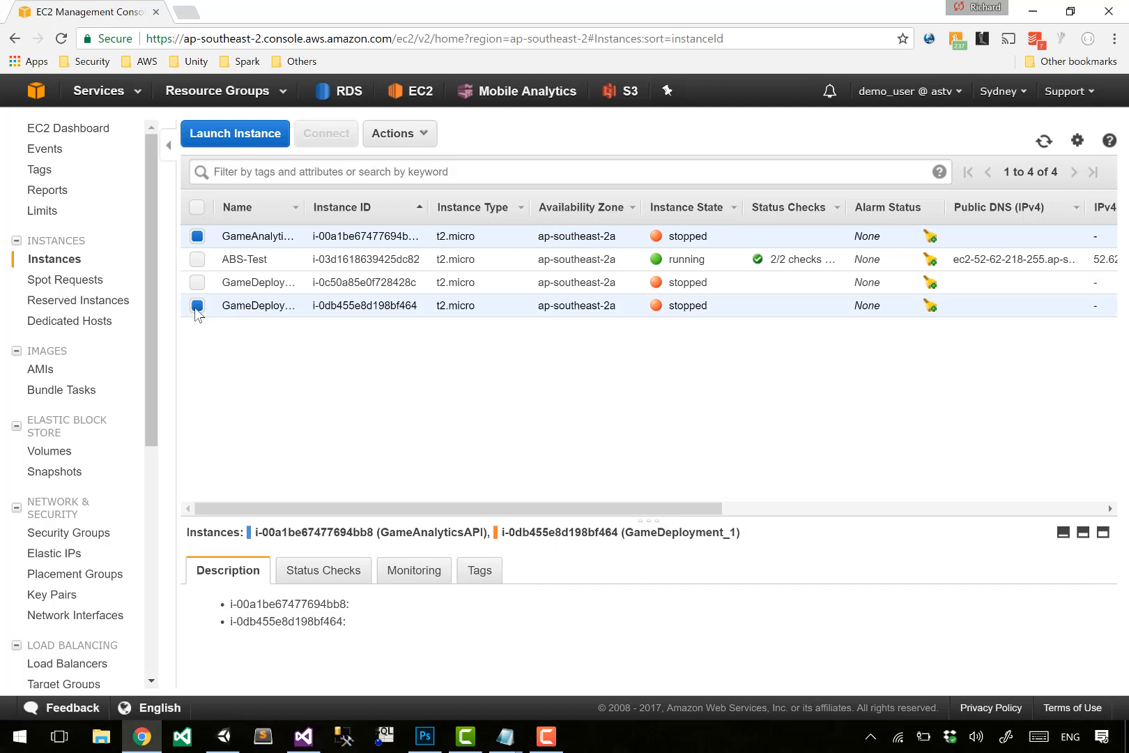
{"action": "left_click", "coordinate": [198, 307]}
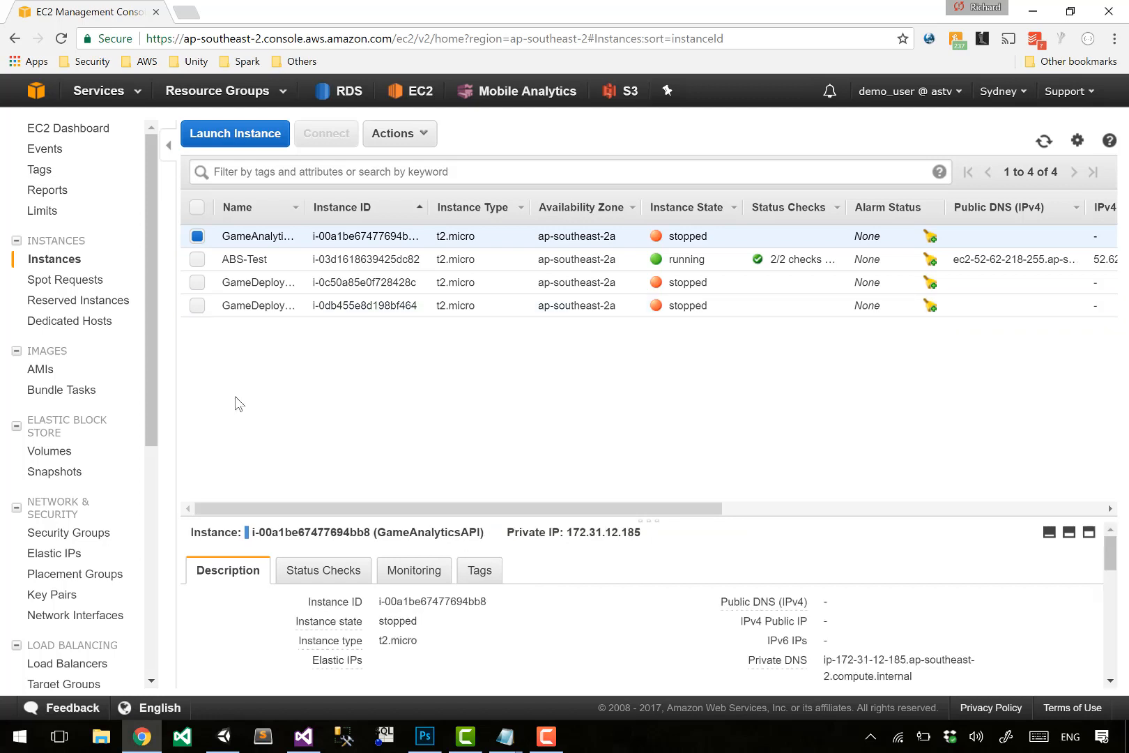
{"action": "left_click", "coordinate": [237, 207]}
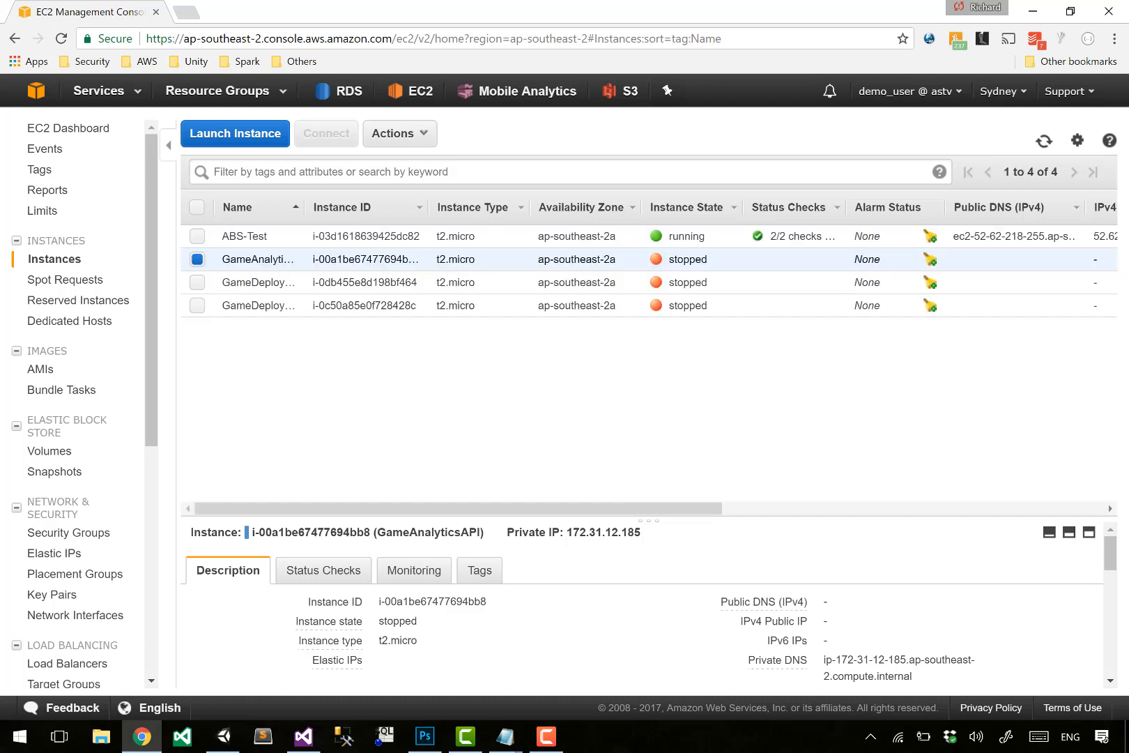
Step: Terminate the GameDeployment_2 instance
{"action": "left_click", "coordinate": [197, 260]}
{"action": "left_click", "coordinate": [197, 305]}
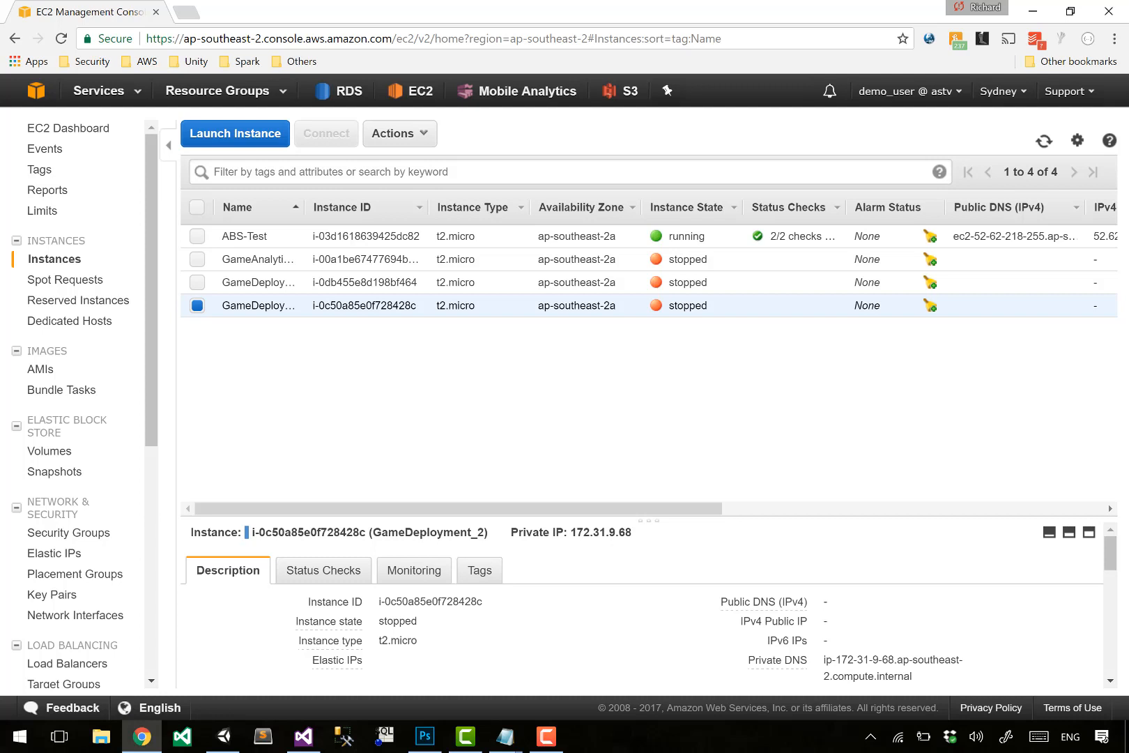
{"action": "left_click", "coordinate": [399, 133]}
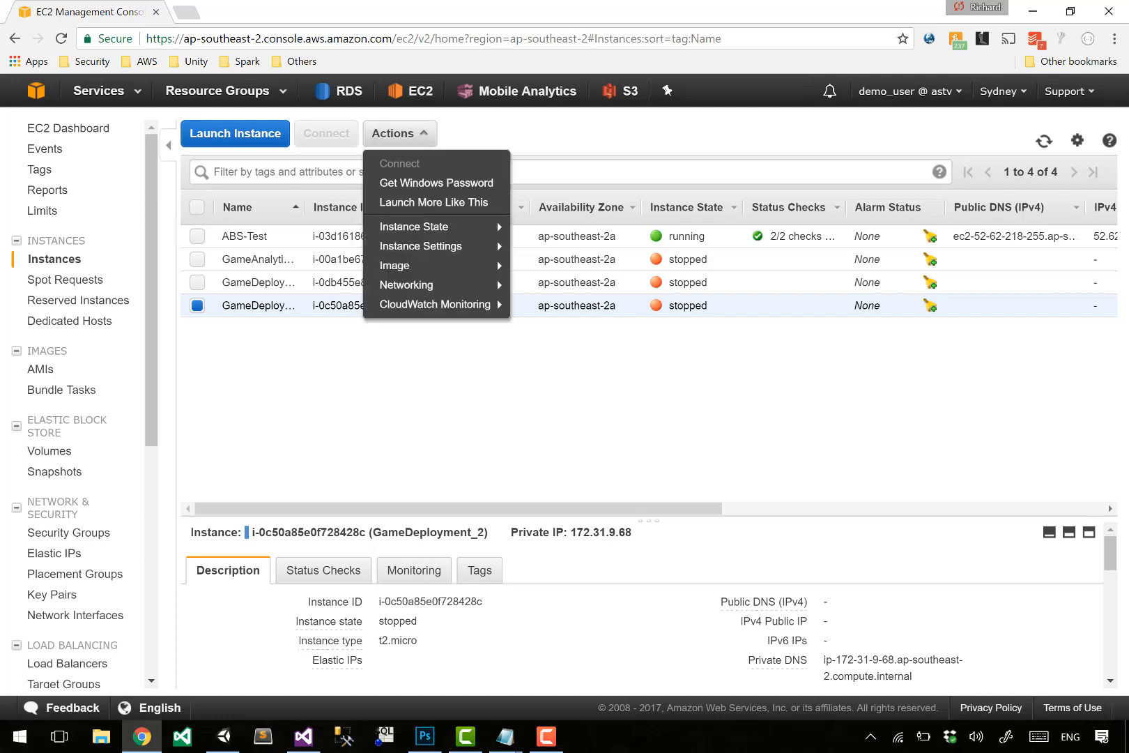
{"action": "mouse_move", "coordinate": [414, 226]}
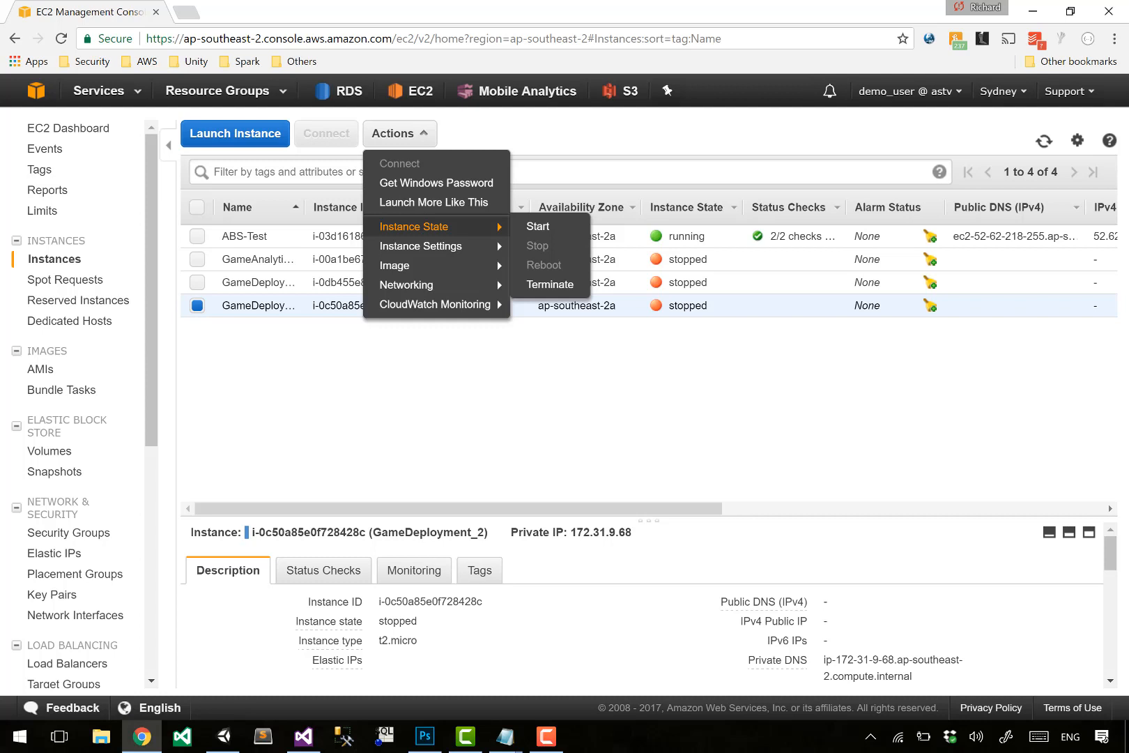
{"action": "left_click", "coordinate": [549, 285]}
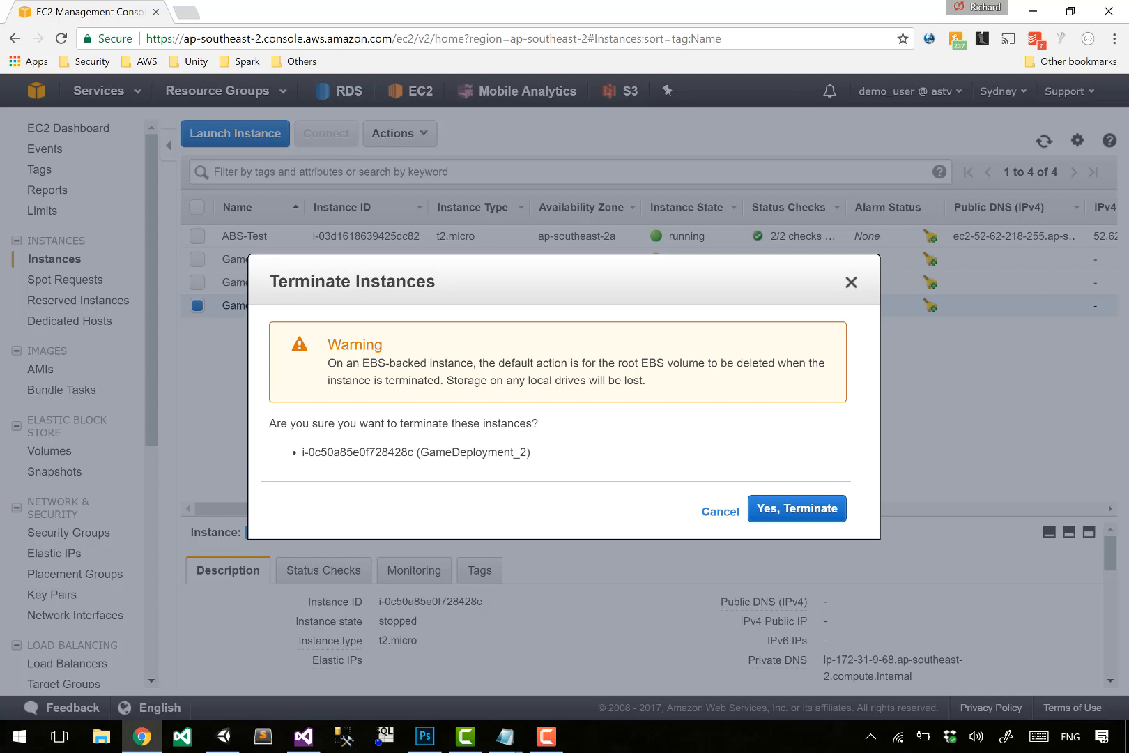
{"action": "left_click", "coordinate": [738, 509]}
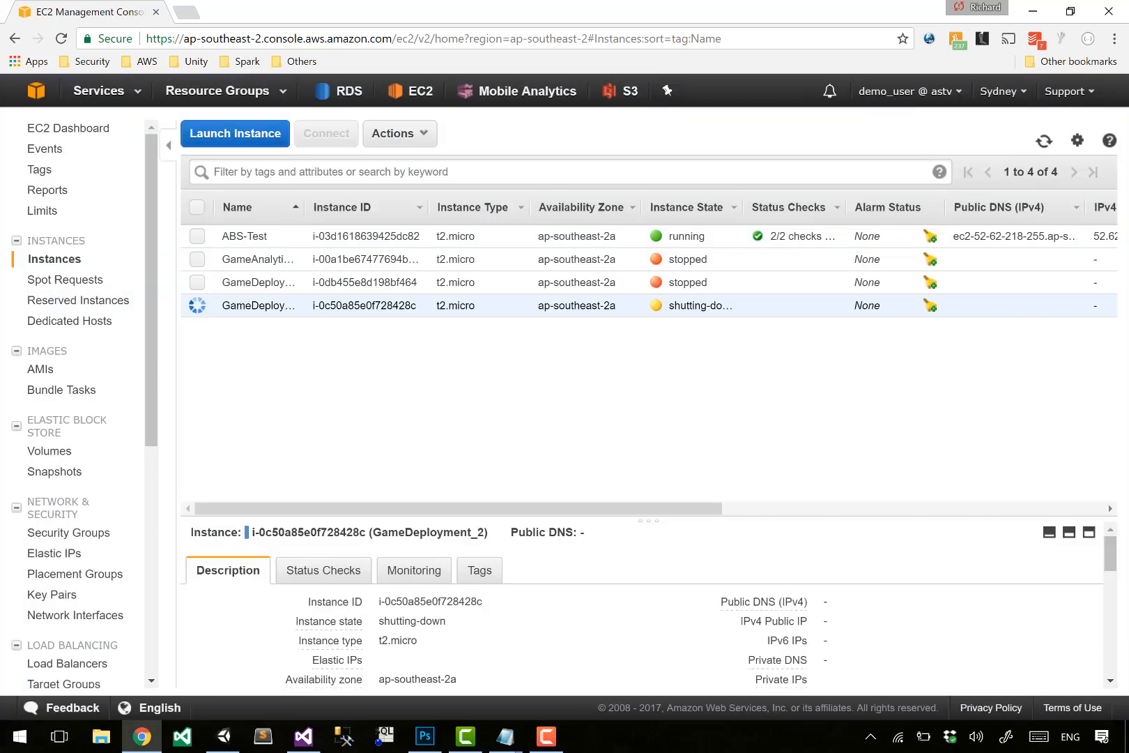